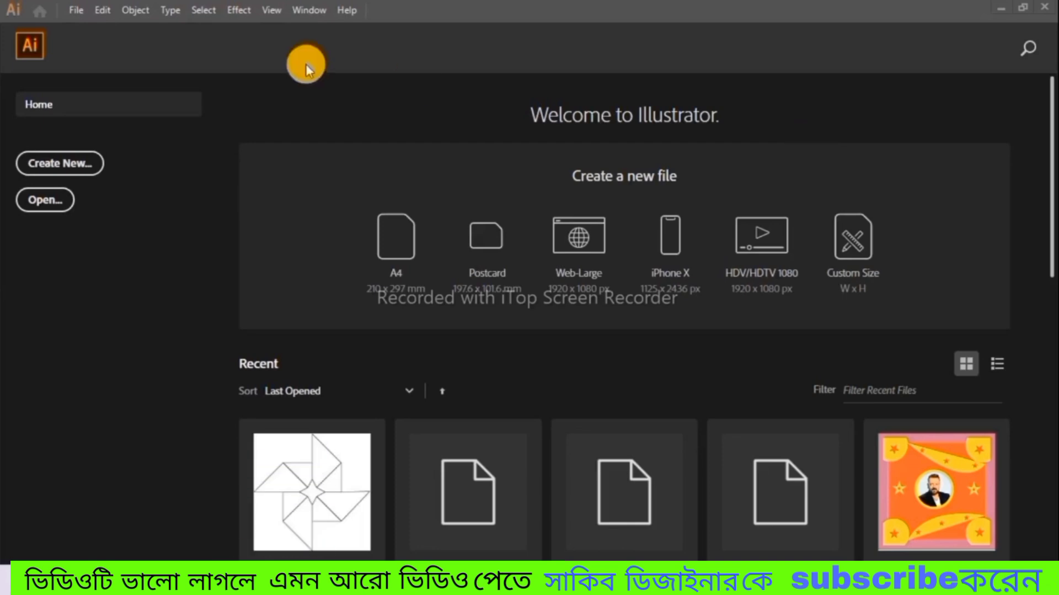
Create a new 1080 x 1080 px CMYK document and close the floating color controls.
{"action": "left_click", "coordinate": [74, 10]}
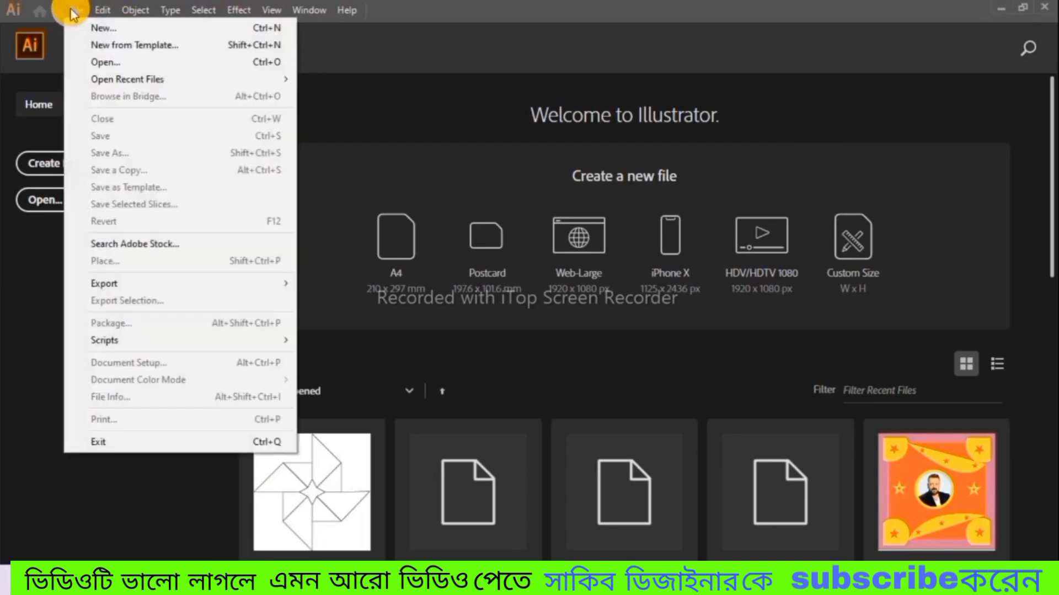
{"action": "left_click", "coordinate": [99, 26]}
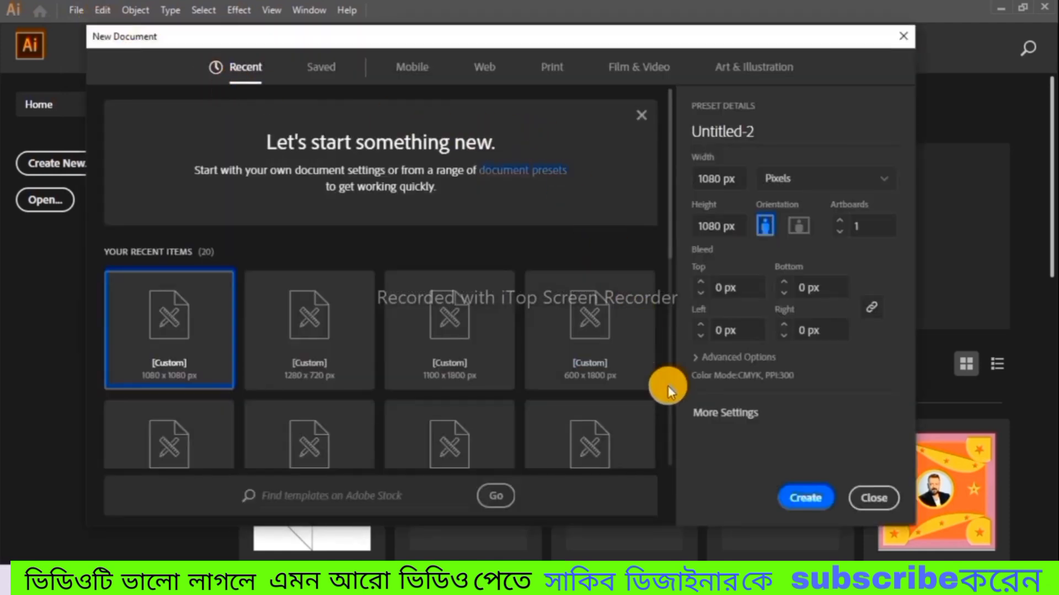
{"action": "left_click", "coordinate": [797, 499]}
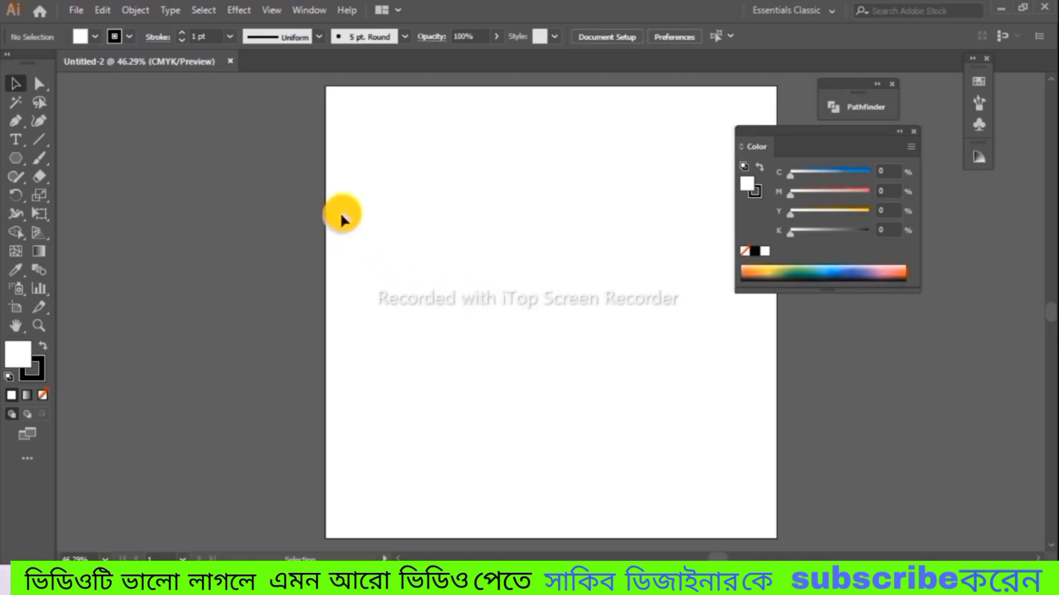
{"action": "left_click", "coordinate": [911, 132]}
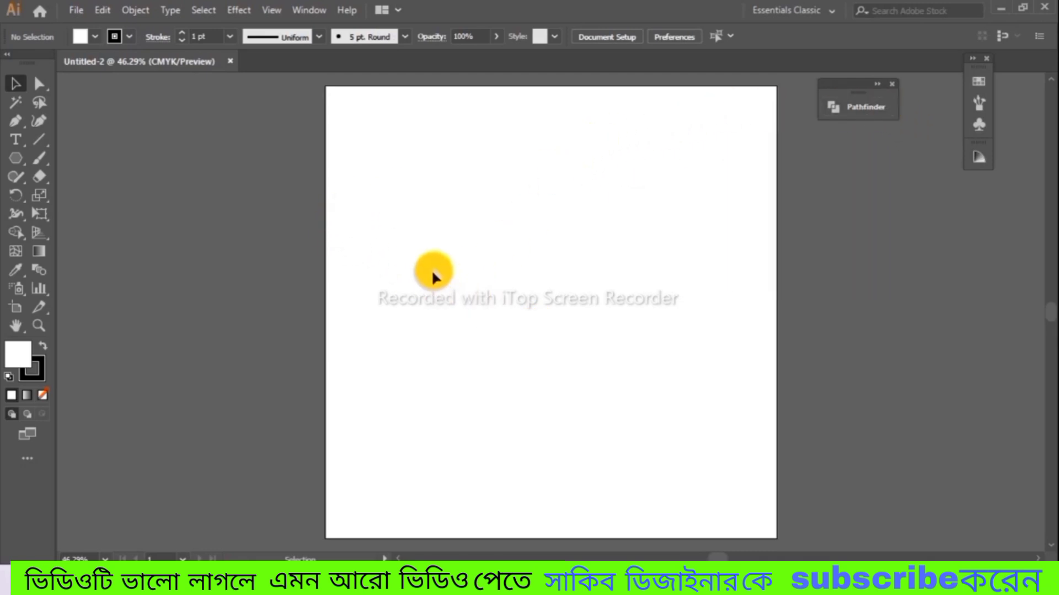
Place the linked image download (3) in the document and move it off the artboard to its left side as a reference.
{"action": "left_click", "coordinate": [21, 159]}
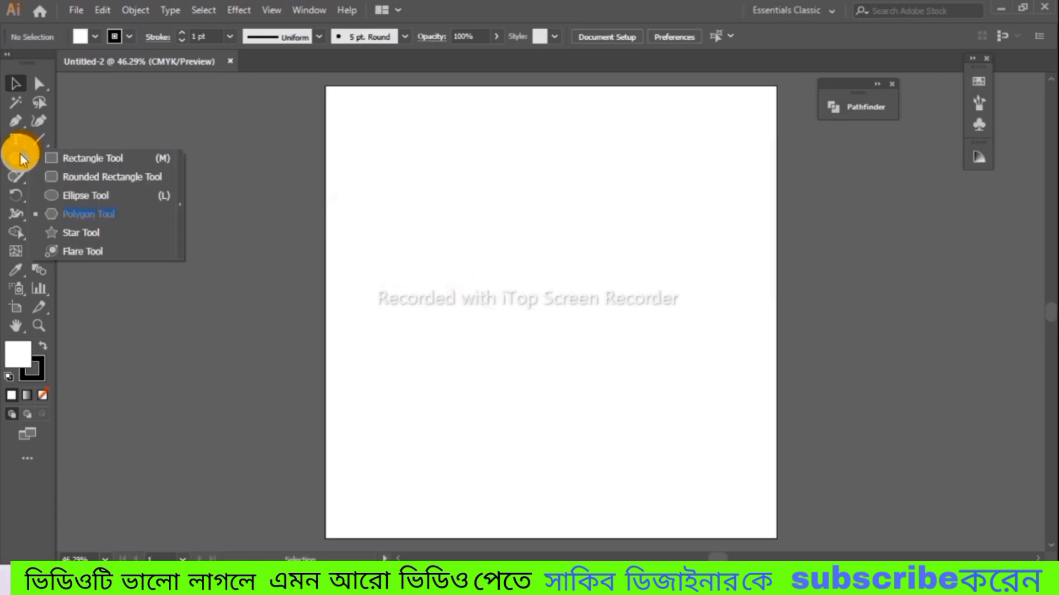
{"action": "left_click", "coordinate": [73, 11]}
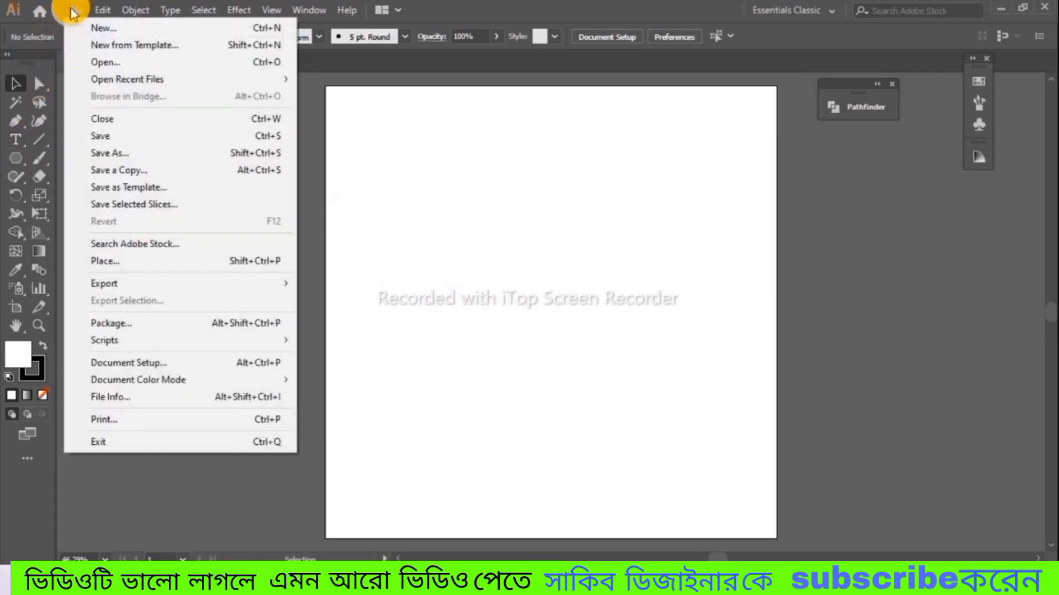
{"action": "left_click", "coordinate": [97, 260]}
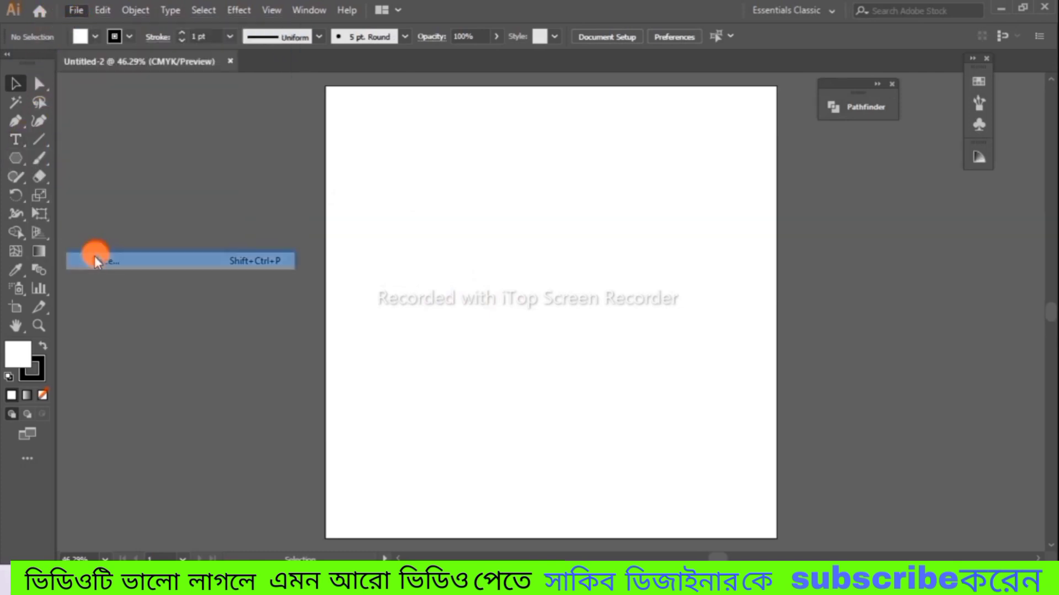
{"action": "left_click", "coordinate": [866, 131]}
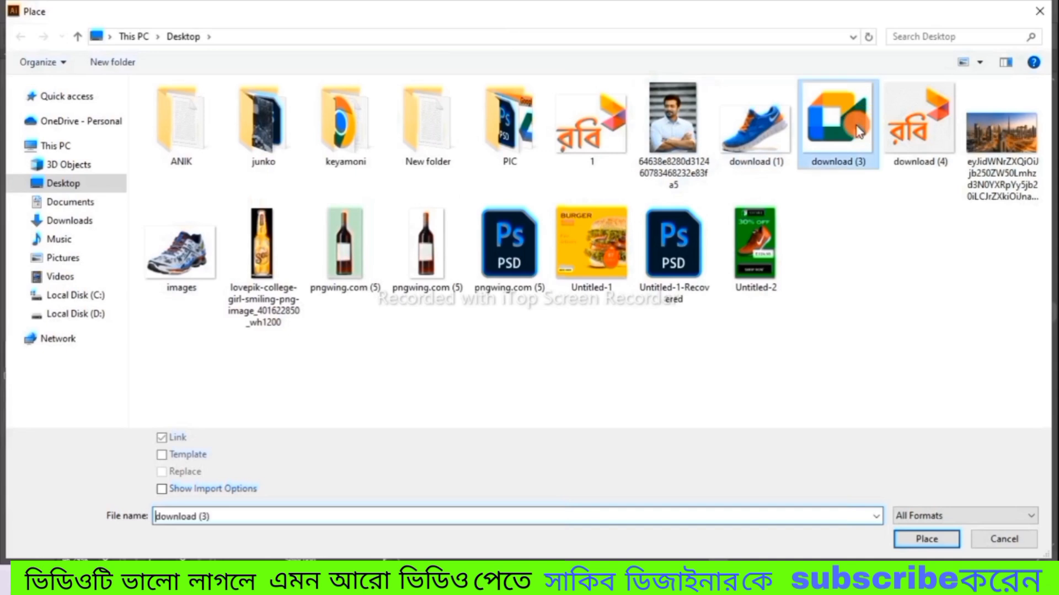
{"action": "left_click", "coordinate": [911, 534]}
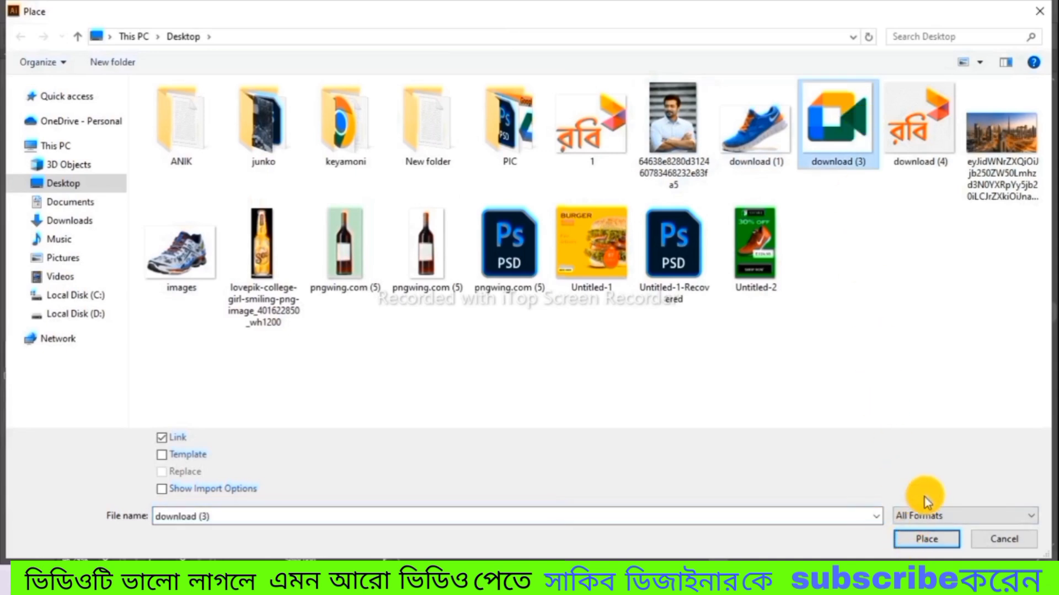
{"action": "left_click", "coordinate": [927, 536]}
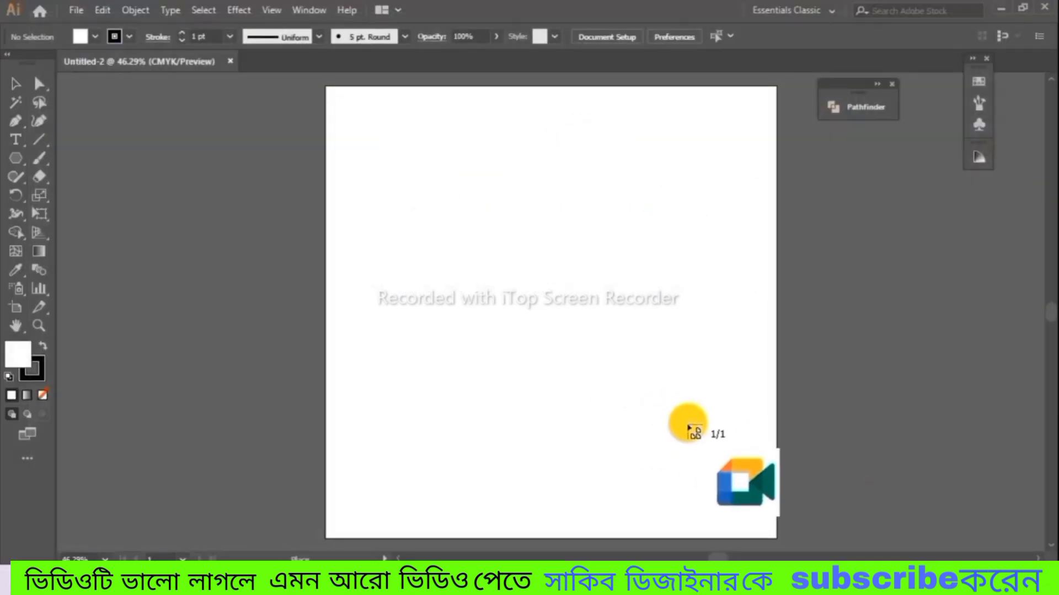
{"action": "left_click_drag", "start_coordinate": [349, 200], "coordinate": [482, 330]}
{"action": "left_click_drag", "start_coordinate": [430, 265], "coordinate": [224, 238]}
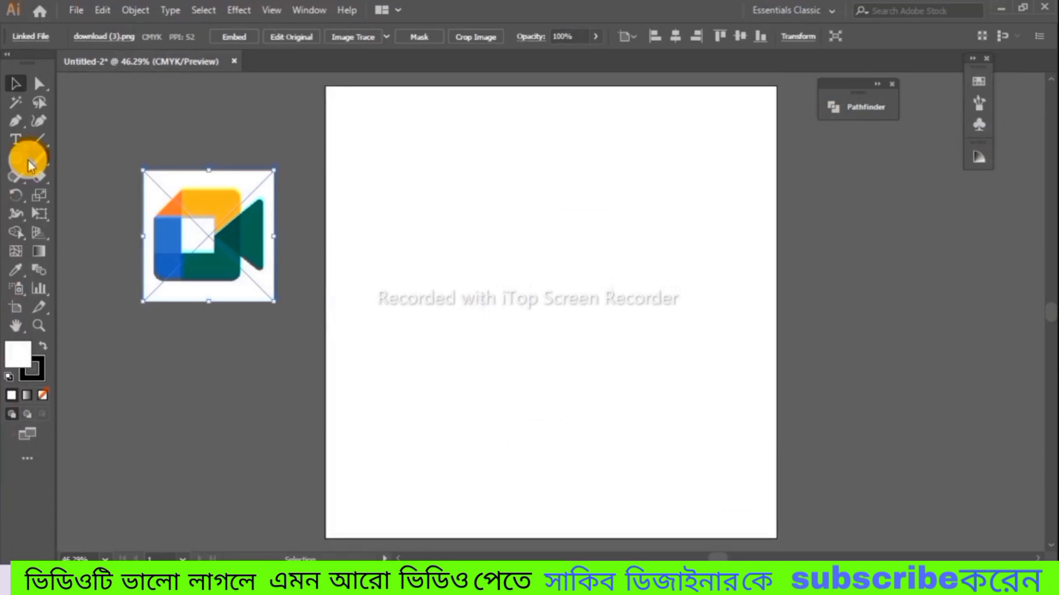
Draw a square near the middle of the artboard and slightly round all four of its corners.
{"action": "left_click_drag", "start_coordinate": [23, 165], "coordinate": [75, 152]}
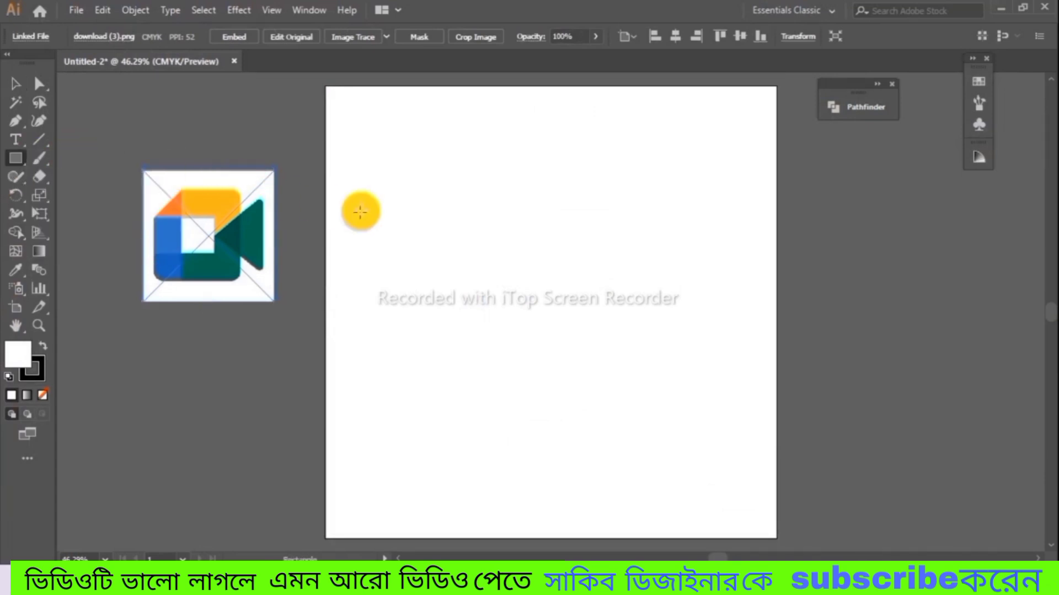
{"action": "left_click_drag", "start_coordinate": [462, 222], "coordinate": [524, 371]}
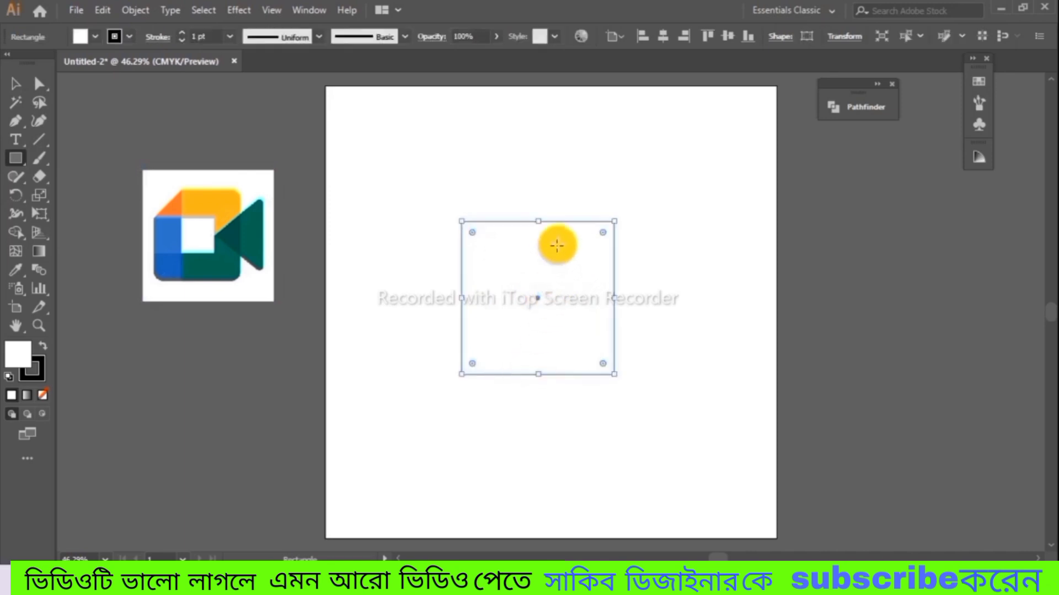
{"action": "left_click", "coordinate": [19, 86]}
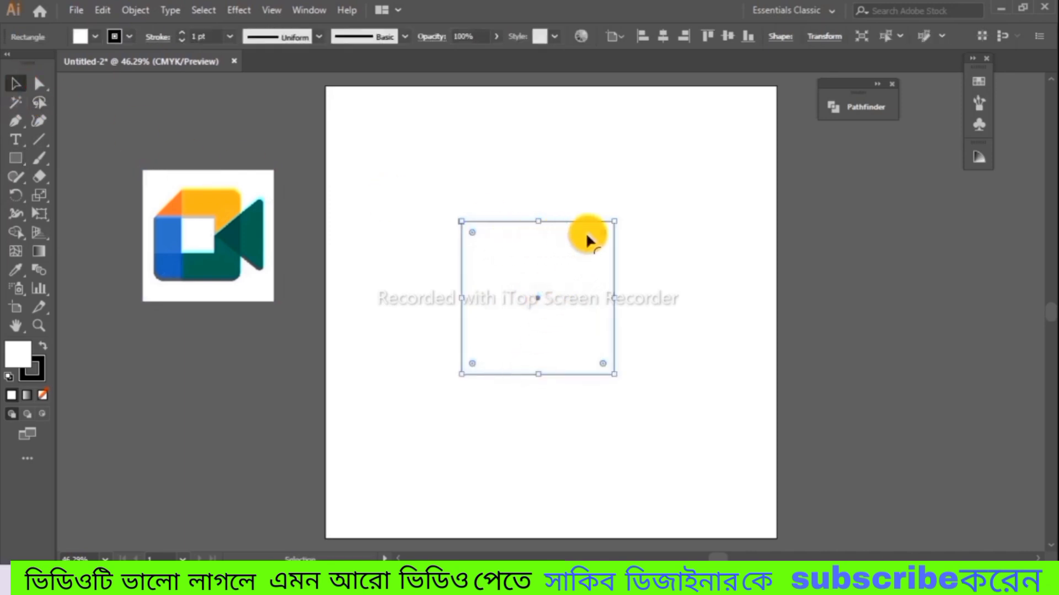
{"action": "left_click_drag", "start_coordinate": [601, 233], "coordinate": [588, 234]}
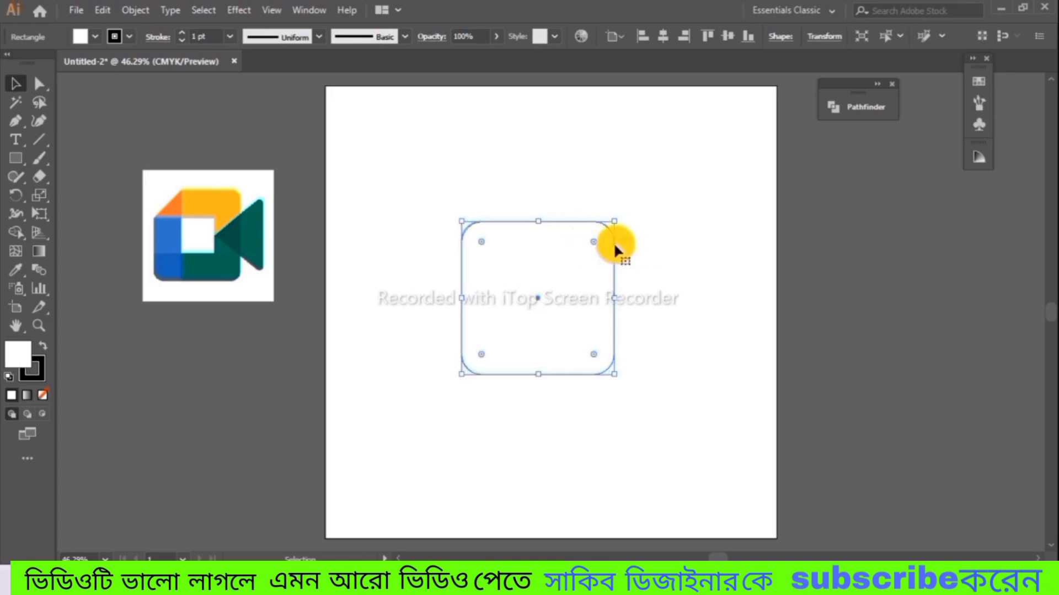
Add a smaller sharp-cornered square centered inside the rounded square and deselect it.
{"action": "key", "text": "a"}
{"action": "left_click_drag", "start_coordinate": [612, 220], "coordinate": [591, 236]}
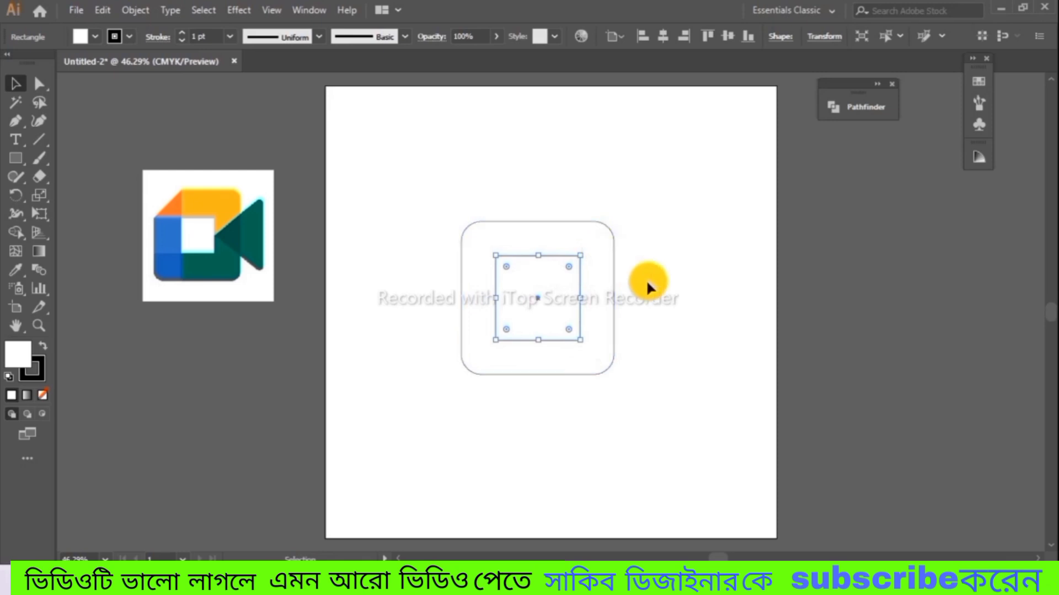
{"action": "left_click", "coordinate": [661, 266]}
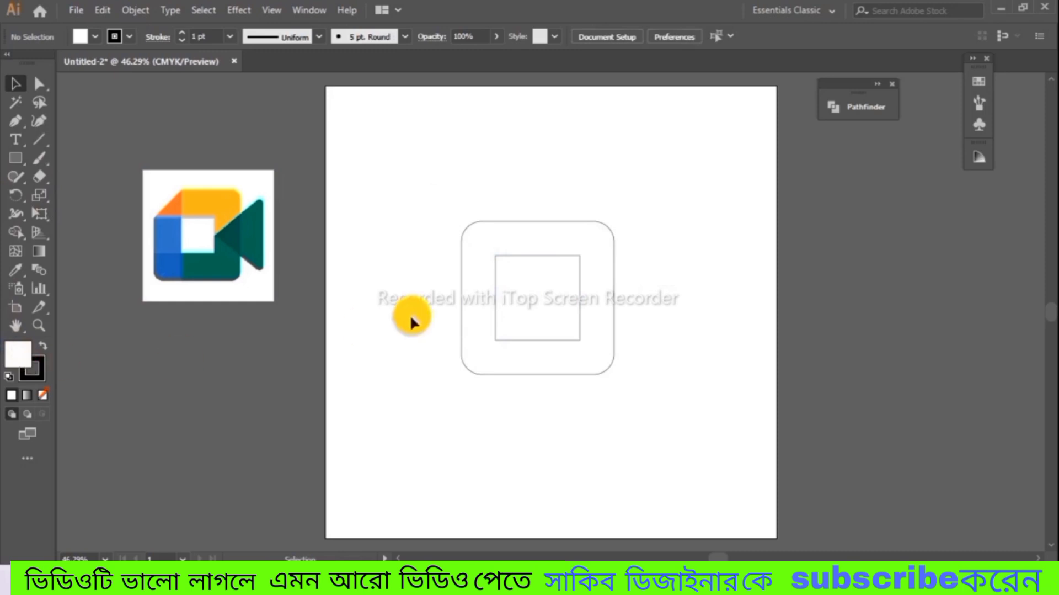
Remove the fill from both squares and set their black stroke to 3 pt.
{"action": "left_click_drag", "start_coordinate": [423, 208], "coordinate": [664, 378]}
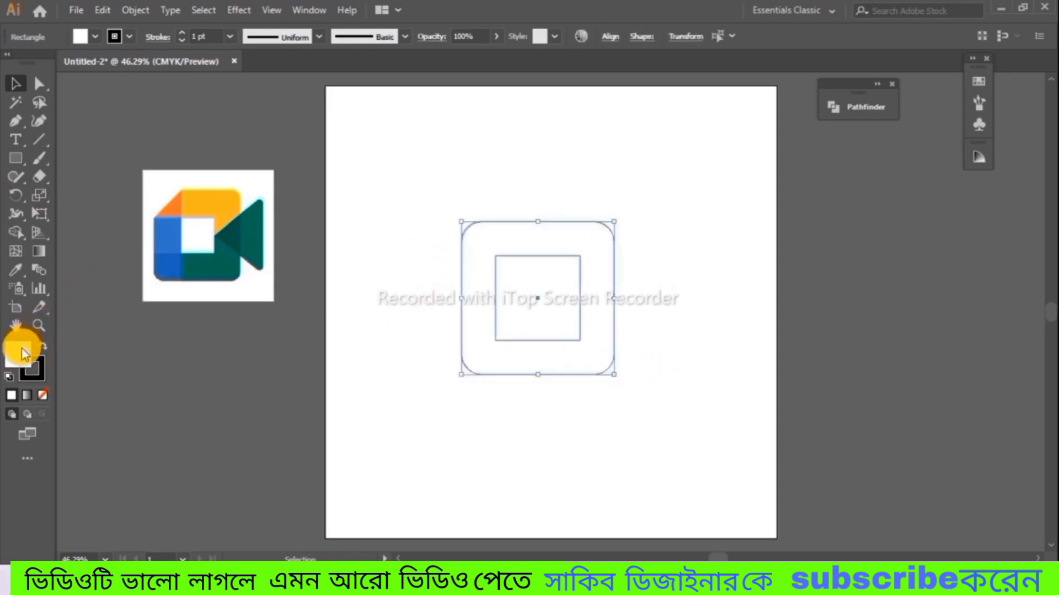
{"action": "left_click", "coordinate": [40, 395]}
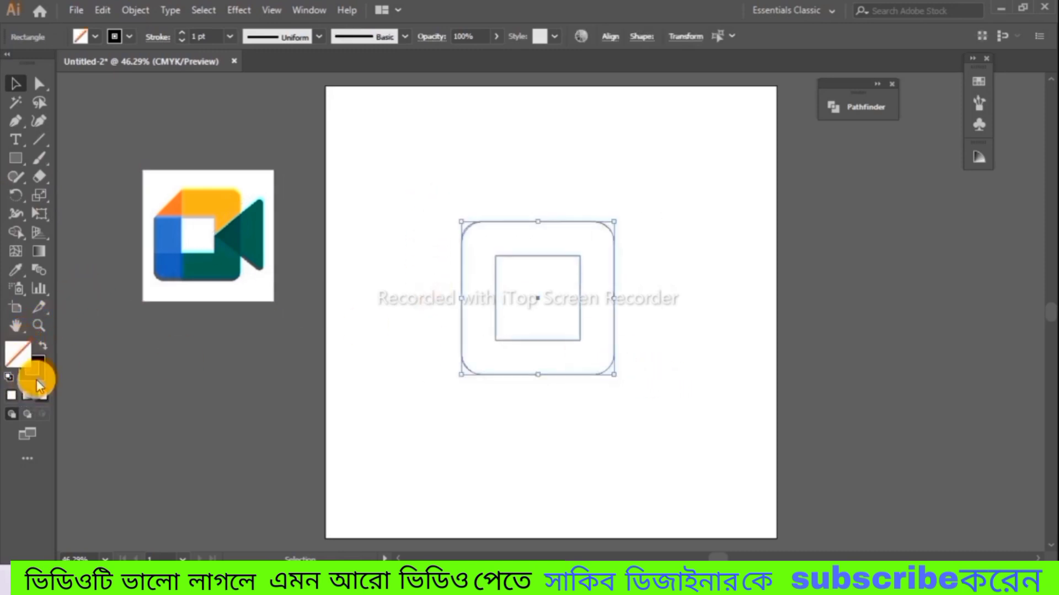
{"action": "left_click", "coordinate": [185, 33]}
{"action": "left_click", "coordinate": [186, 33]}
{"action": "left_click", "coordinate": [419, 218]}
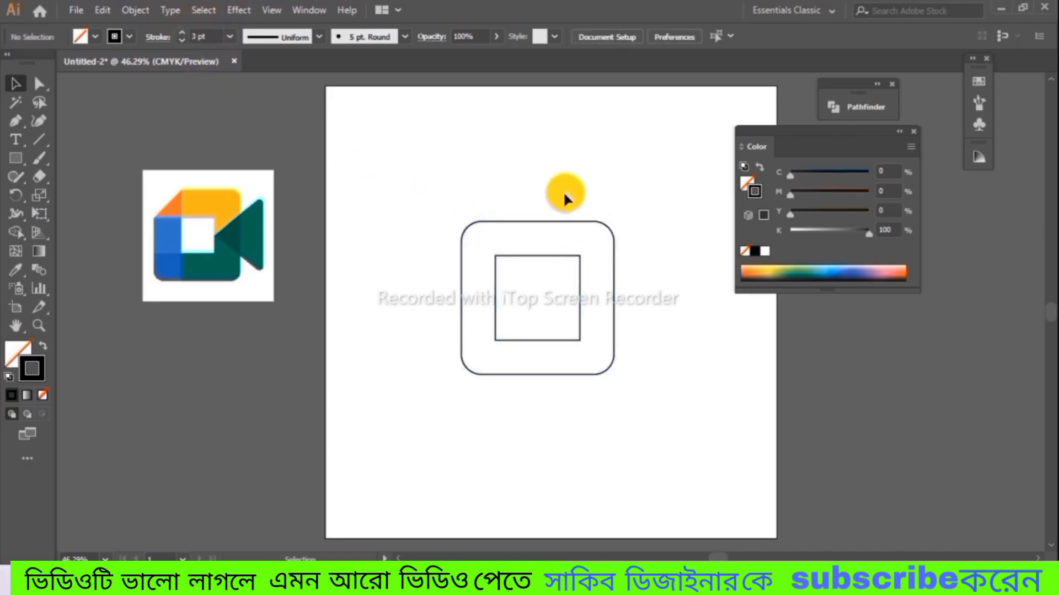
Draw vertical and horizontal lines extending outward from the inner square's two left corners, plus a diagonal across the outer square's upper-left corner.
{"action": "left_click", "coordinate": [39, 139]}
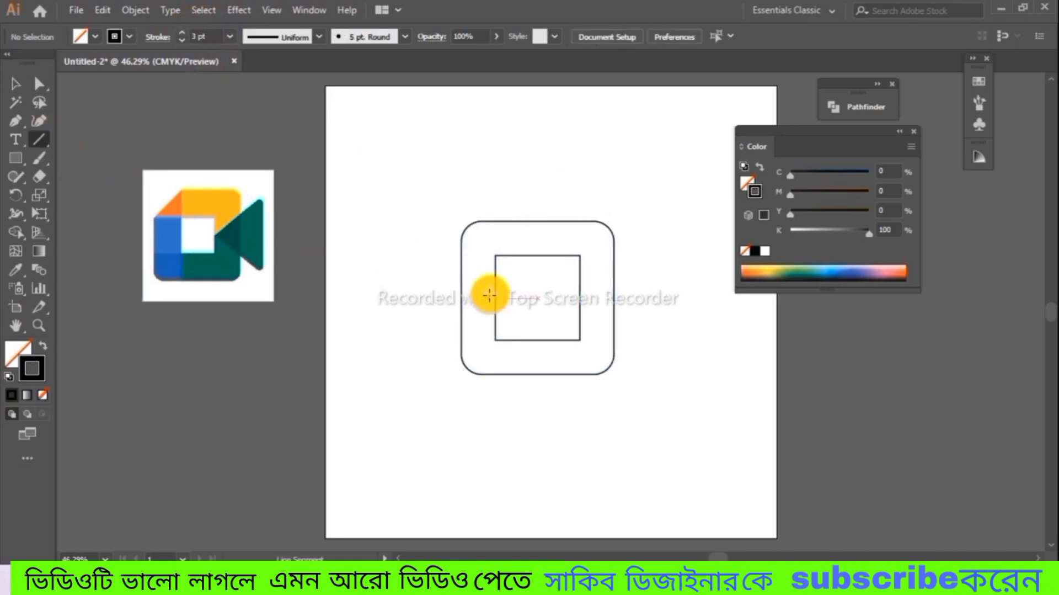
{"action": "left_click_drag", "start_coordinate": [495, 256], "coordinate": [496, 181]}
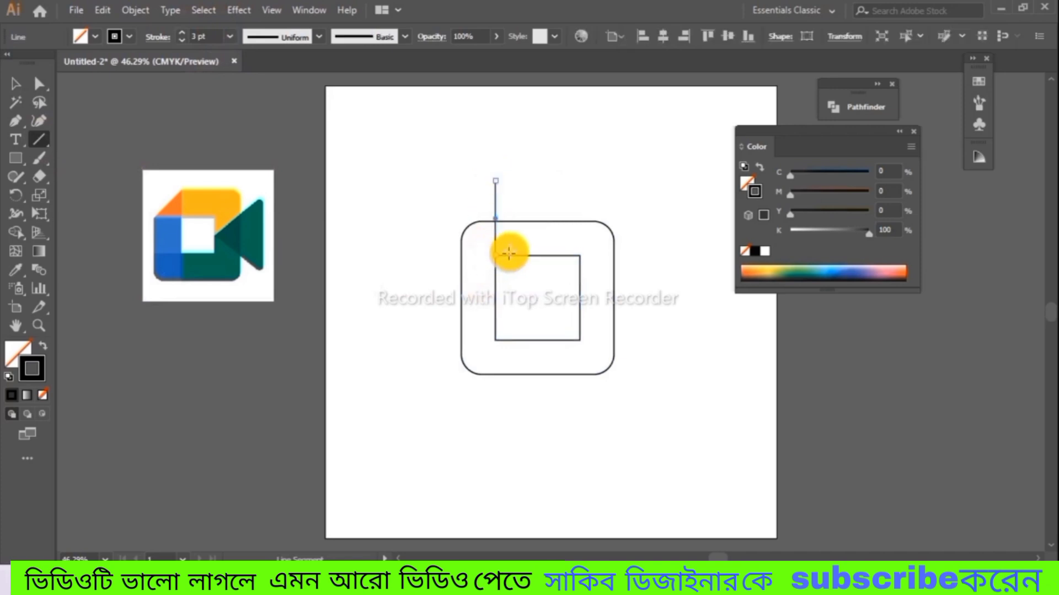
{"action": "left_click_drag", "start_coordinate": [496, 255], "coordinate": [445, 255]}
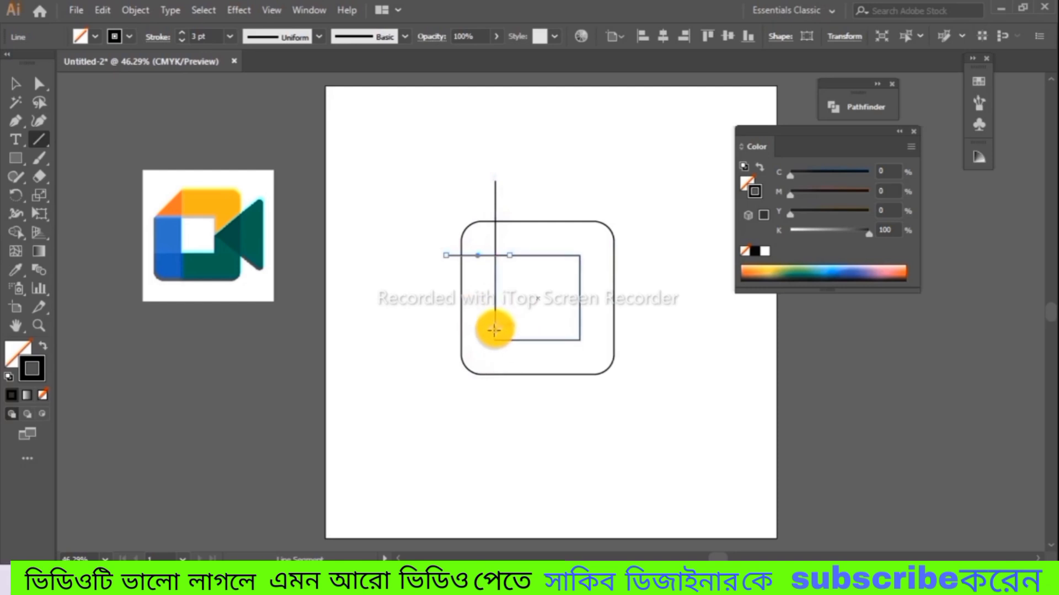
{"action": "left_click_drag", "start_coordinate": [496, 327], "coordinate": [496, 423]}
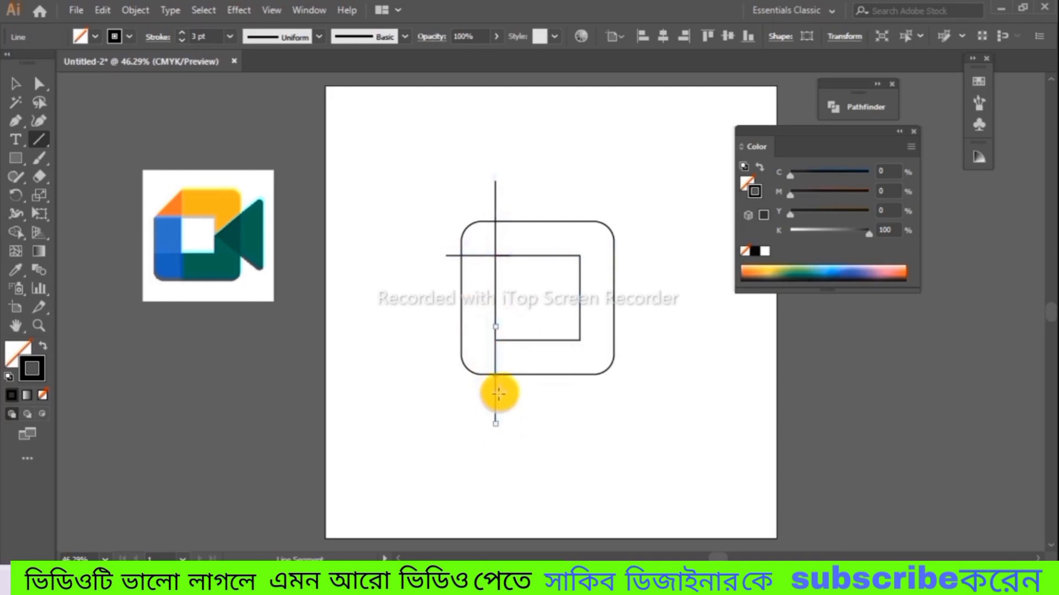
{"action": "left_click_drag", "start_coordinate": [525, 341], "coordinate": [405, 339]}
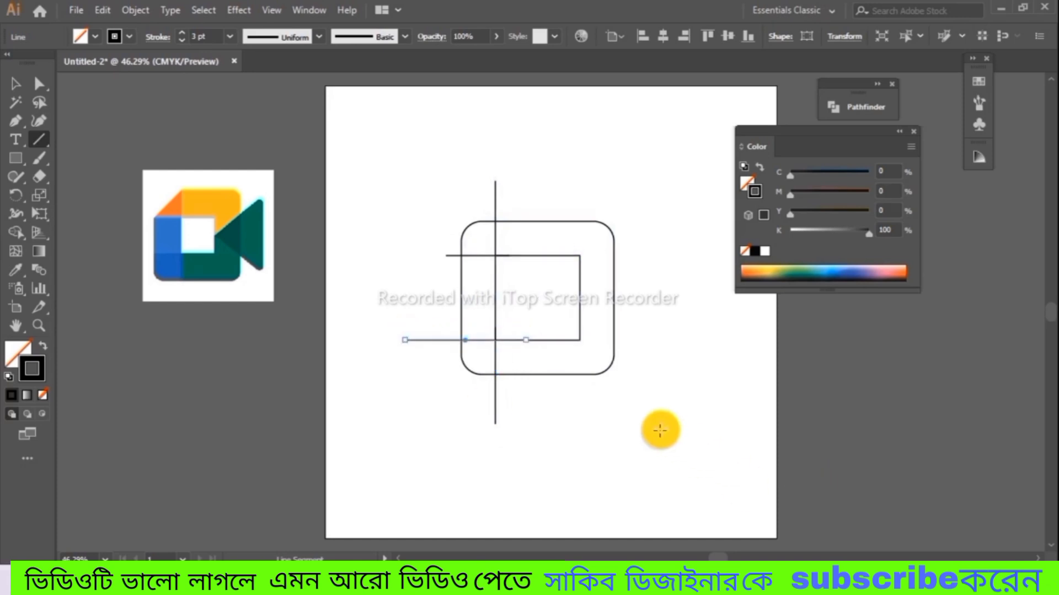
{"action": "left_click_drag", "start_coordinate": [458, 257], "coordinate": [515, 204]}
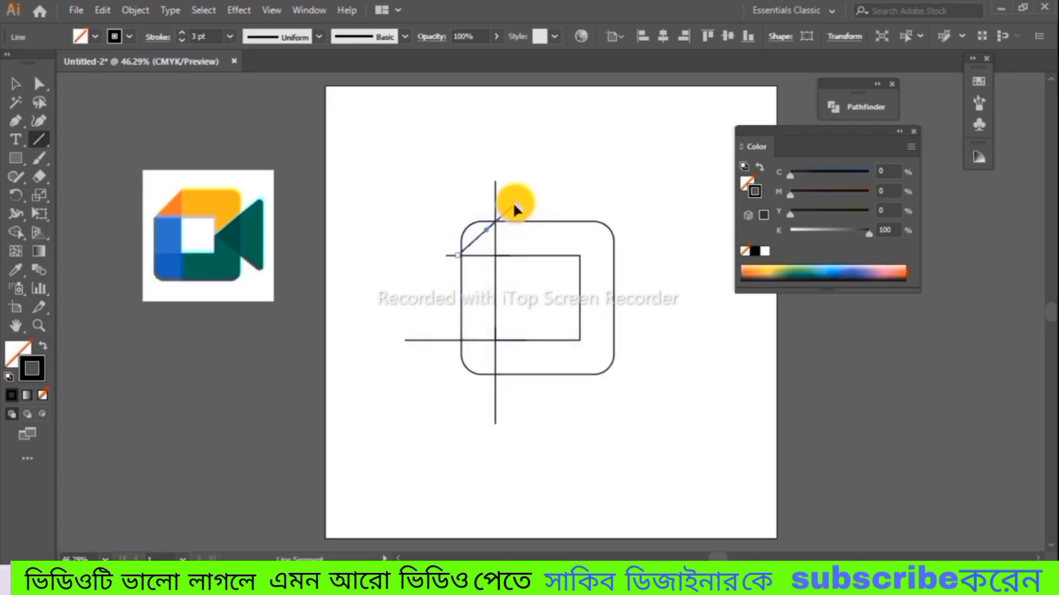
Split both squares and all the lines into separate pieces with Pathfinder Divide, and ungroup the result.
{"action": "key", "text": "v"}
{"action": "mouse_move", "coordinate": [392, 188]}
{"action": "left_mouse_down"}
{"action": "mouse_move", "coordinate": [472, 319]}
{"action": "mouse_move", "coordinate": [646, 416]}
{"action": "left_mouse_up"}
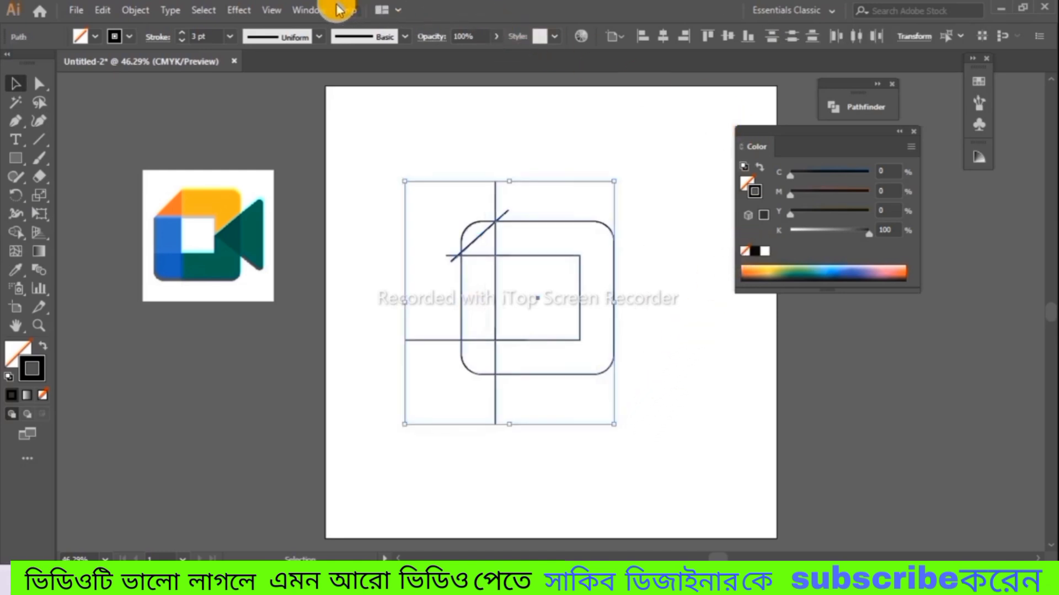
{"action": "left_click", "coordinate": [306, 10]}
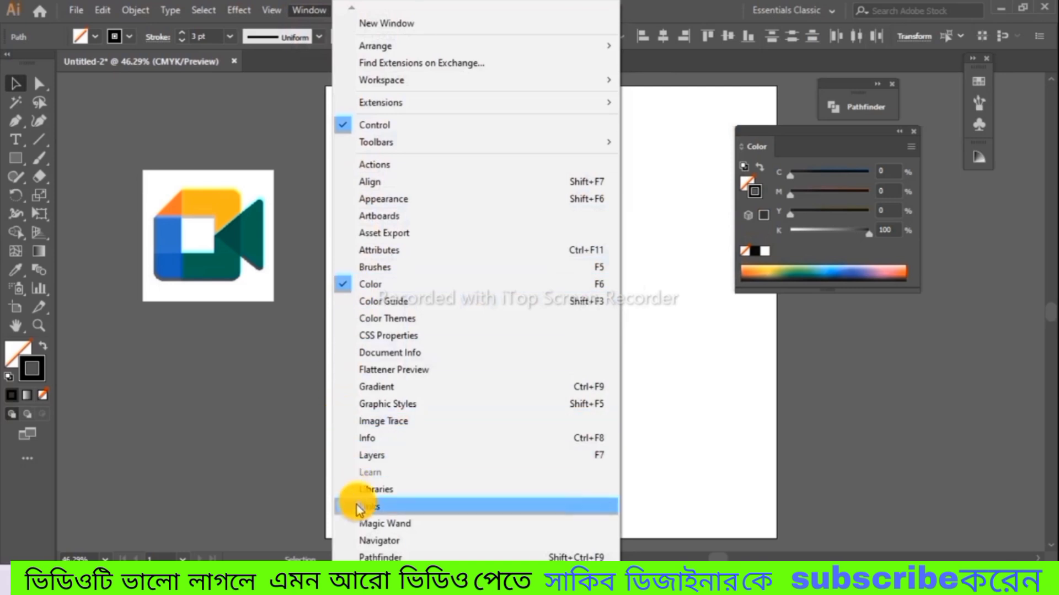
{"action": "left_click", "coordinate": [364, 549]}
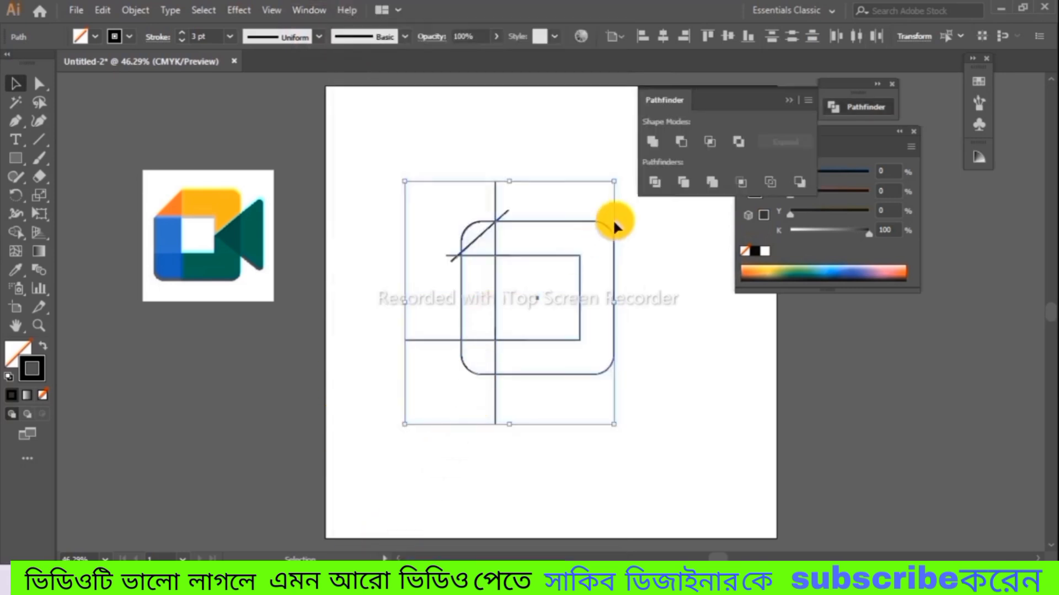
{"action": "left_click", "coordinate": [655, 181]}
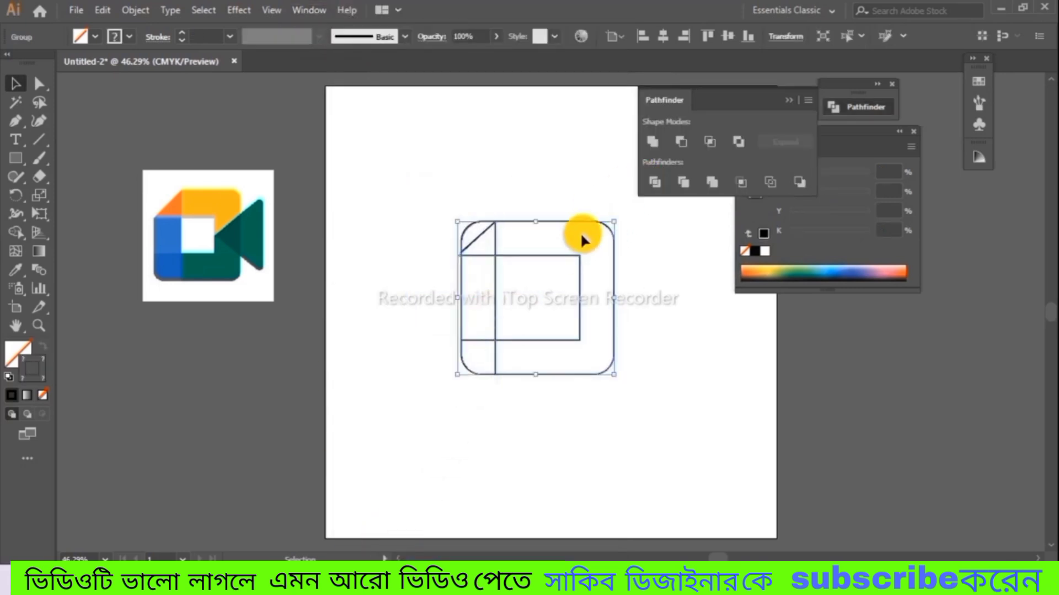
{"action": "right_click", "coordinate": [559, 267]}
{"action": "left_click", "coordinate": [602, 390]}
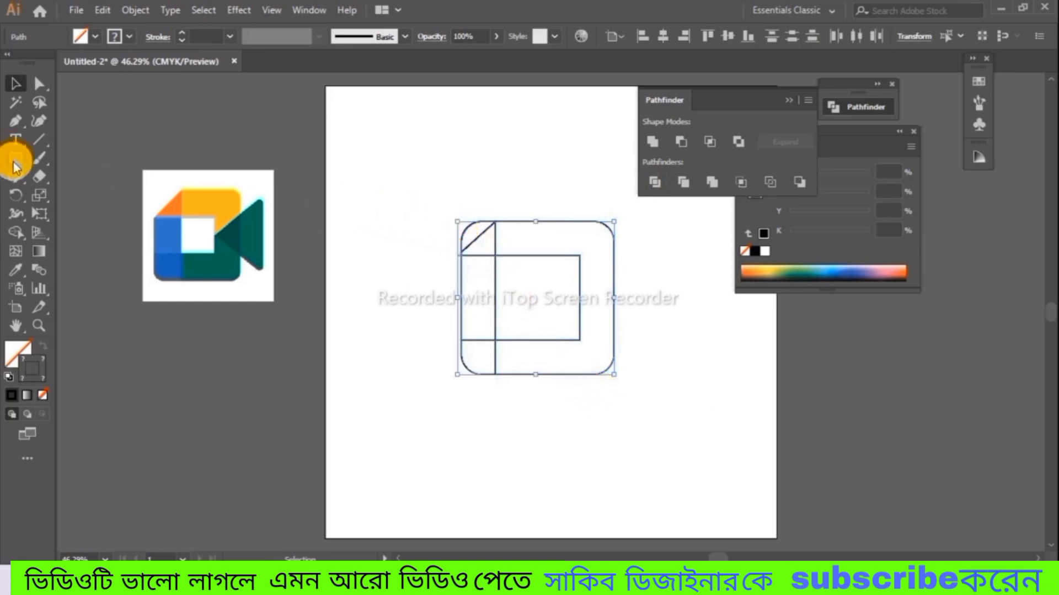
Delete the rounded upper-left corner piece outside the diagonal line.
{"action": "left_click", "coordinate": [451, 229]}
{"action": "left_click", "coordinate": [486, 230]}
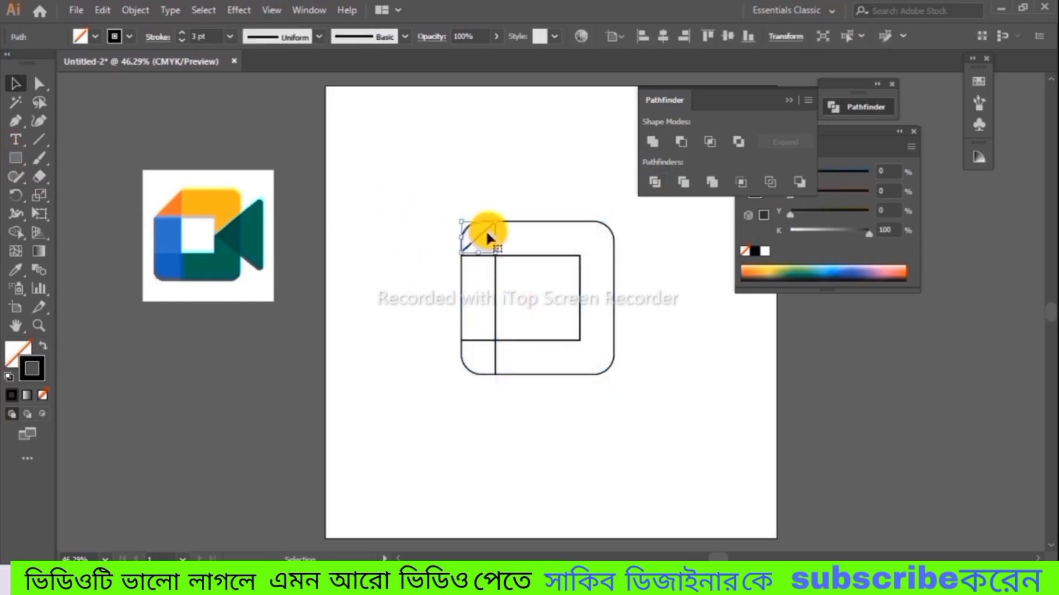
{"action": "key", "text": "Delete"}
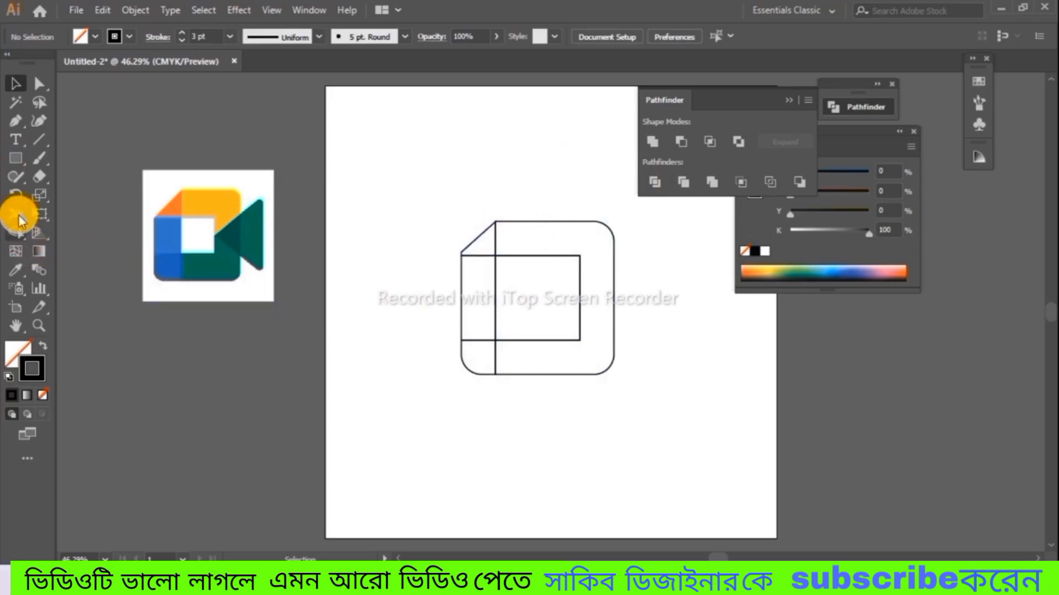
Create a three-sided polygon with a 50 px radius below the lower-left of the divided squares.
{"action": "left_click", "coordinate": [16, 163]}
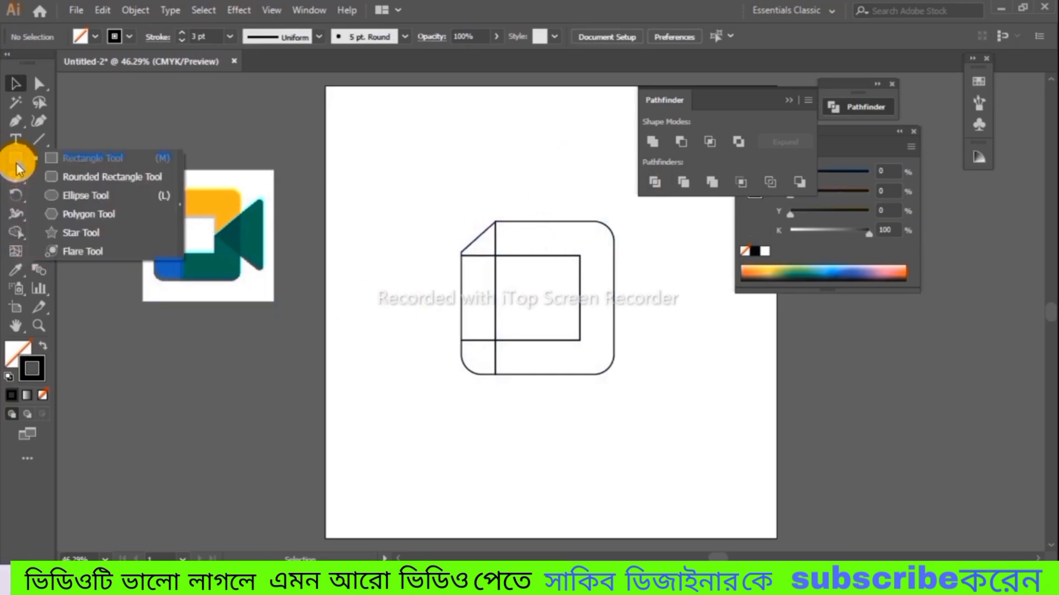
{"action": "left_click", "coordinate": [86, 214]}
{"action": "left_click", "coordinate": [427, 414]}
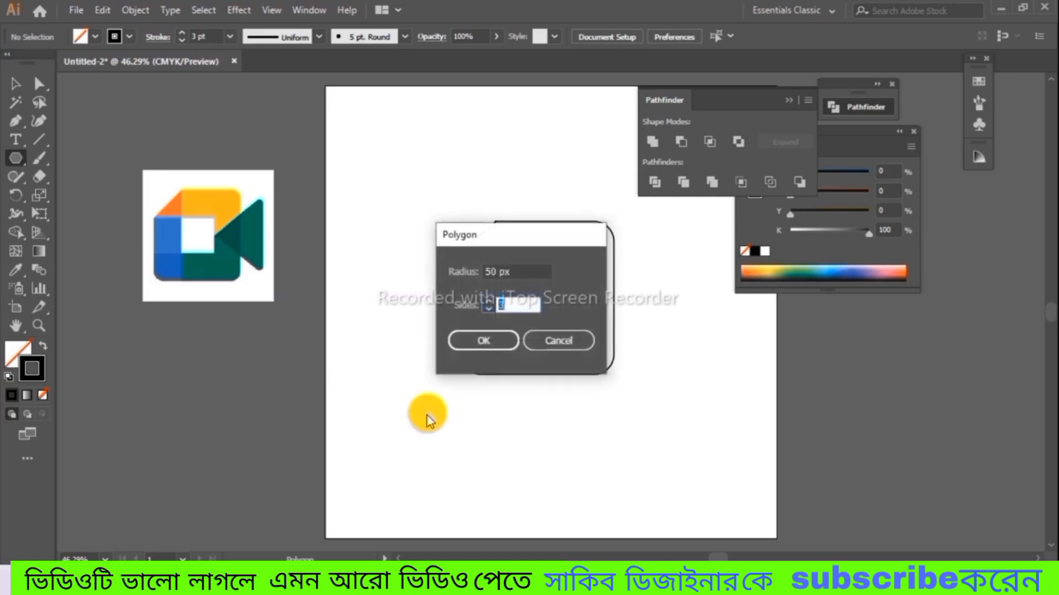
{"action": "type", "text": "3"}
{"action": "left_click", "coordinate": [496, 333]}
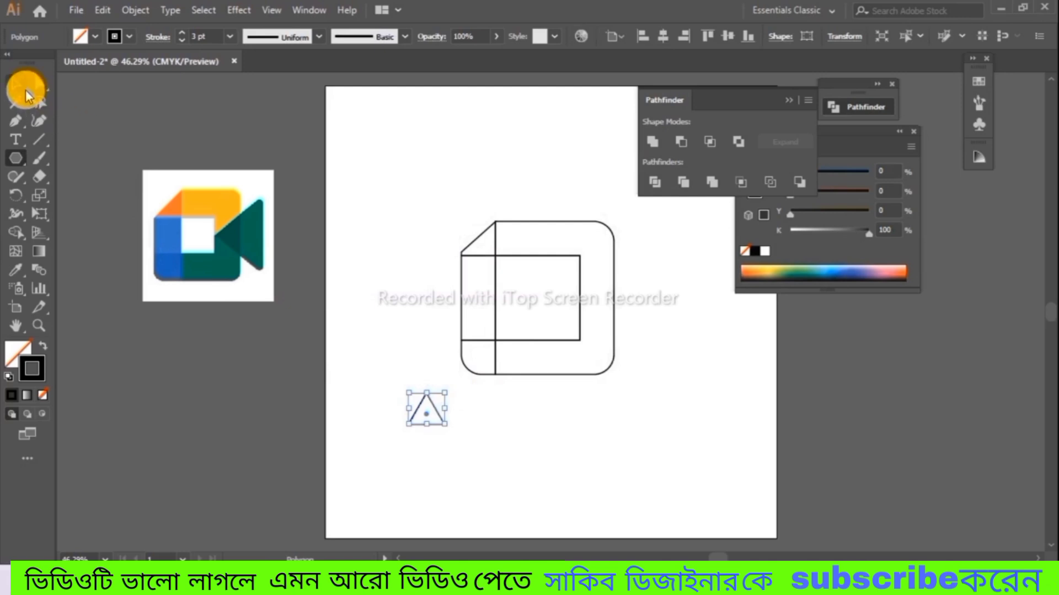
Rotate the triangle to point left, enlarge it, and place its tip at the middle of the inner square's right edge.
{"action": "left_click", "coordinate": [25, 92]}
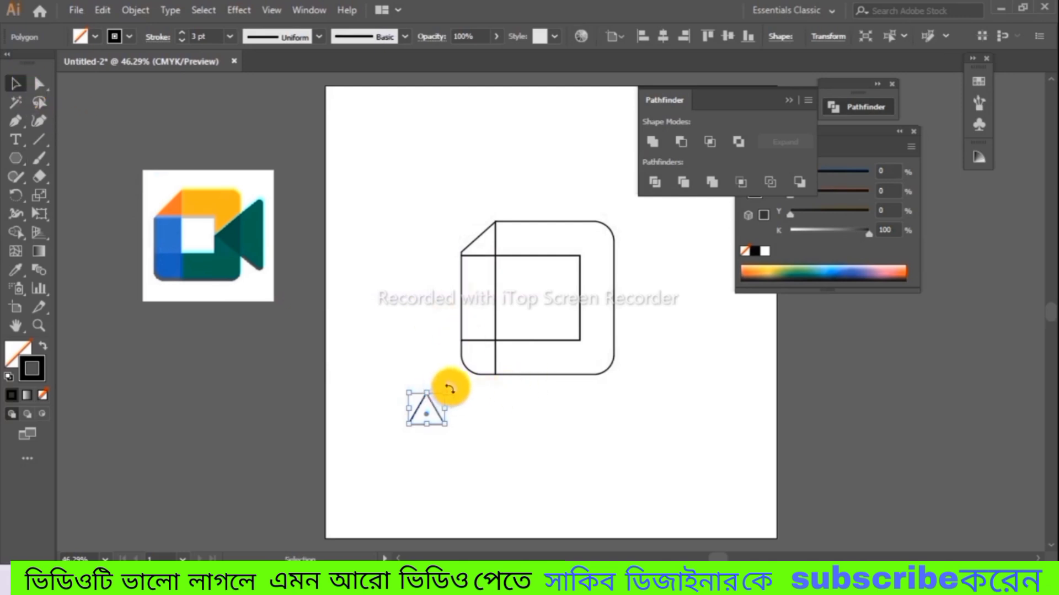
{"action": "left_click_drag", "start_coordinate": [447, 392], "coordinate": [486, 345]}
{"action": "left_click_drag", "start_coordinate": [457, 388], "coordinate": [627, 295]}
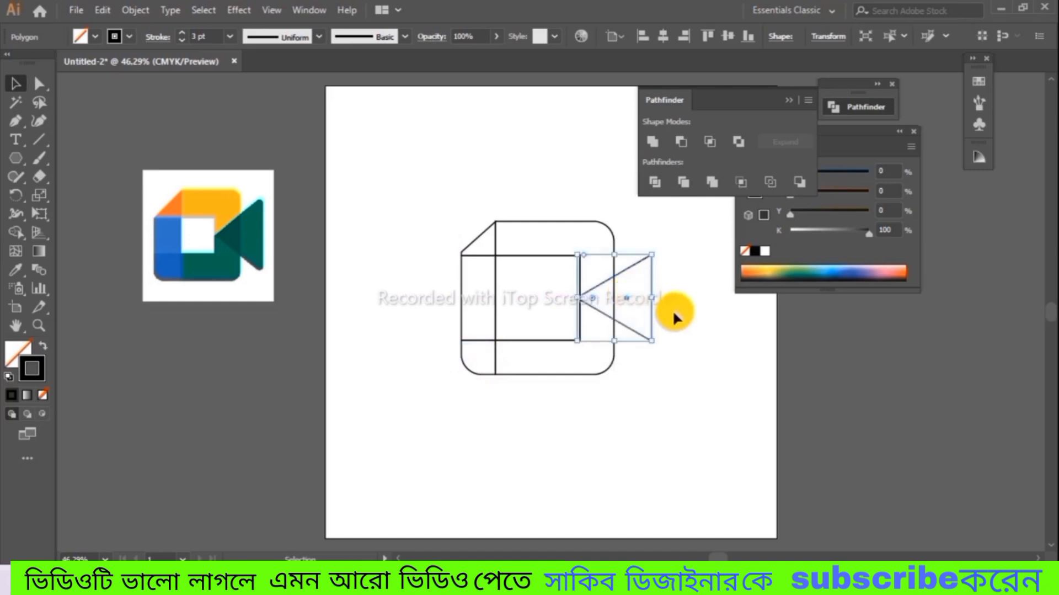
Round the two right-hand corners of the triangle, keeping its left tip sharp.
{"action": "left_click", "coordinate": [46, 93]}
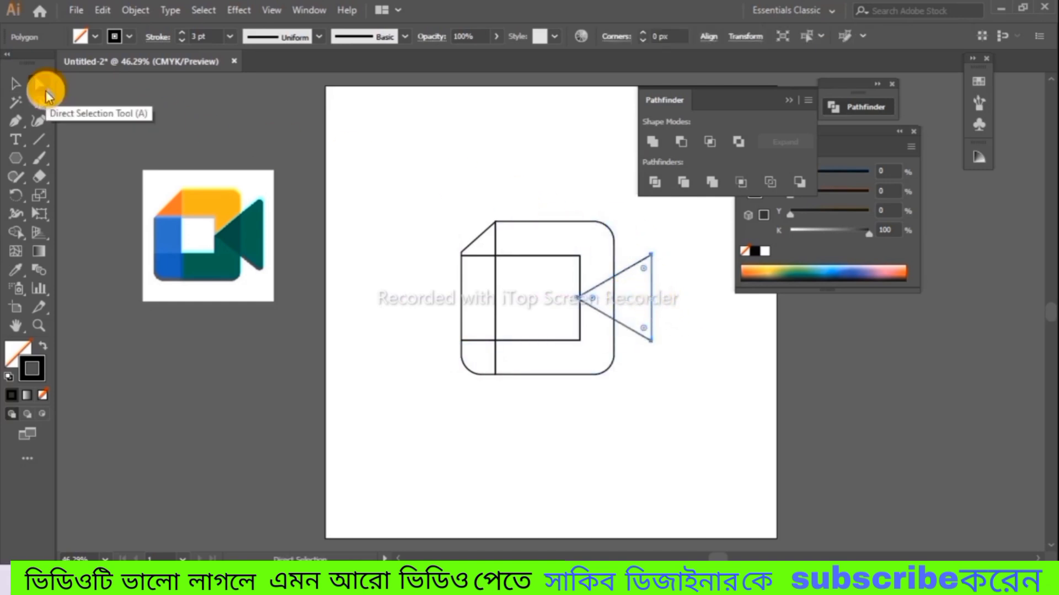
{"action": "left_click", "coordinate": [72, 84]}
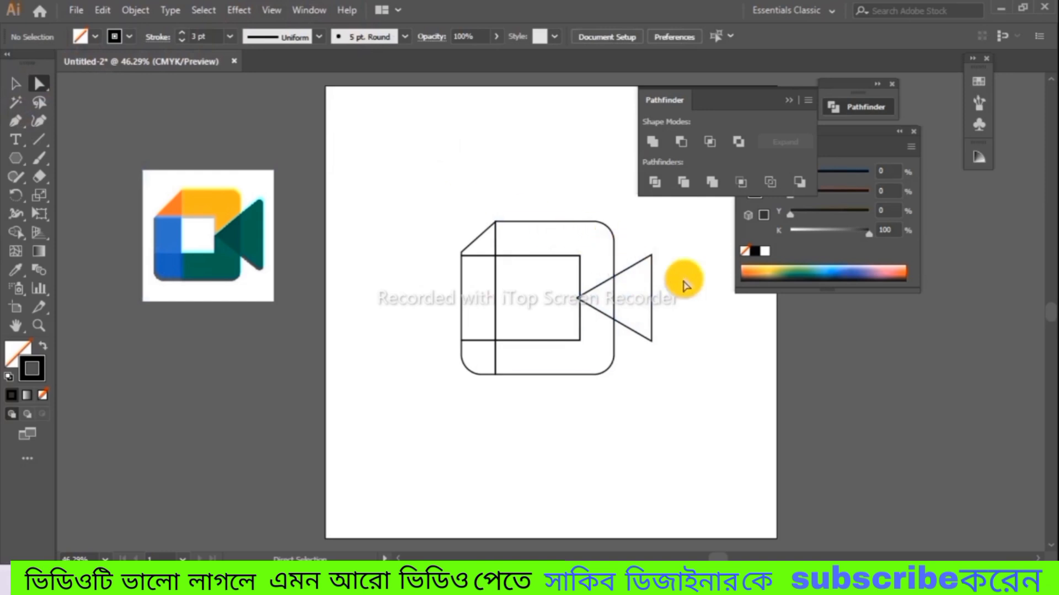
{"action": "left_click_drag", "start_coordinate": [637, 241], "coordinate": [659, 338]}
{"action": "left_click_drag", "start_coordinate": [648, 278], "coordinate": [645, 277]}
{"action": "left_click", "coordinate": [683, 302]}
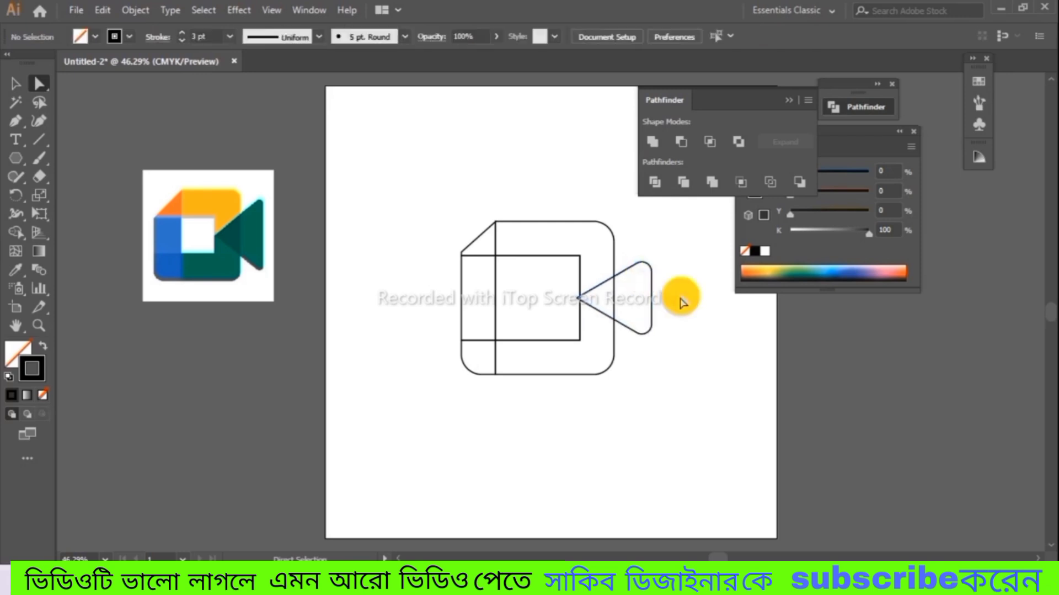
{"action": "left_click", "coordinate": [653, 305]}
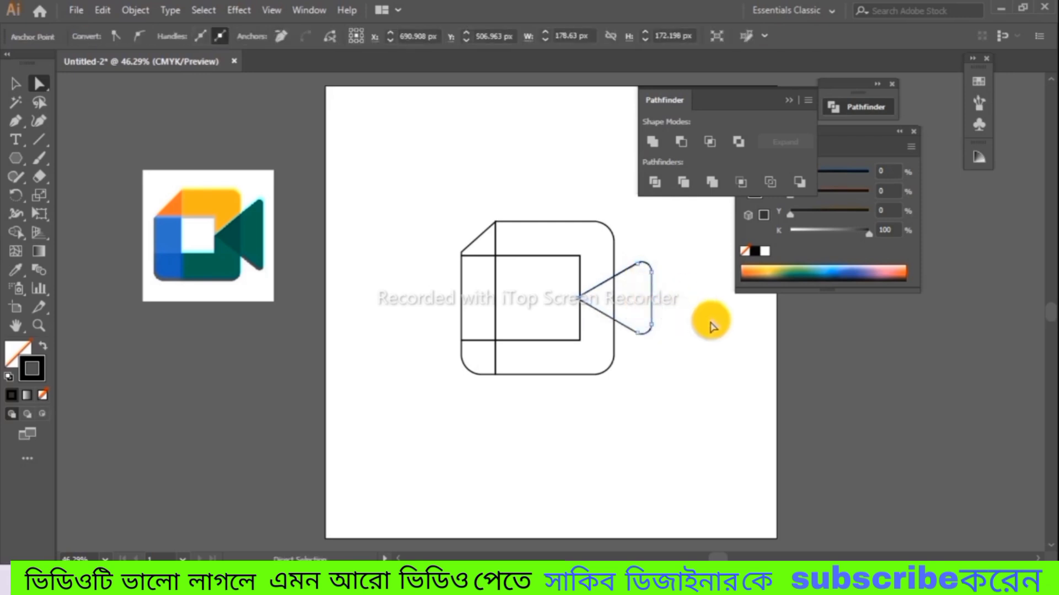
Select the whole logo outline and separate the frame, the lens triangle and their overlap into individual regions with Shape Builder.
{"action": "key", "text": "v"}
{"action": "left_click_drag", "start_coordinate": [442, 193], "coordinate": [666, 398]}
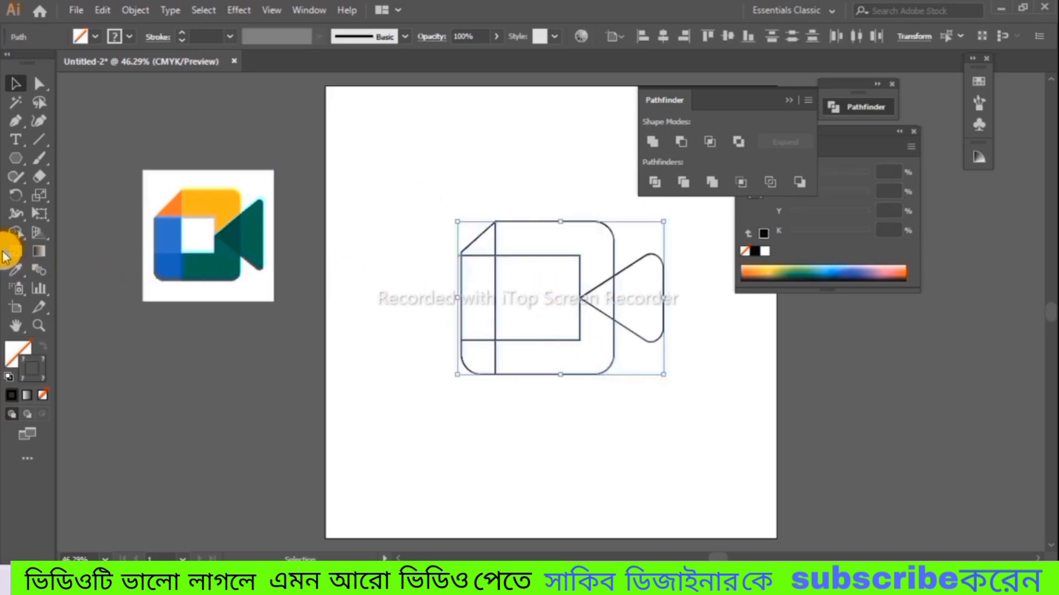
{"action": "left_click", "coordinate": [14, 234]}
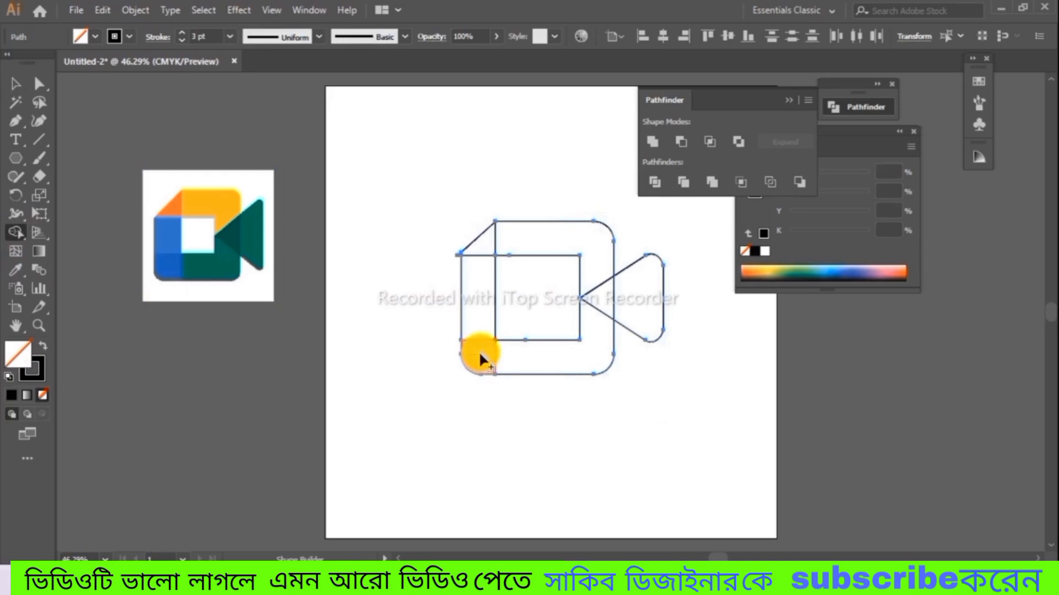
{"action": "mouse_move", "coordinate": [476, 352]}
{"action": "left_mouse_down"}
{"action": "mouse_move", "coordinate": [535, 356]}
{"action": "mouse_move", "coordinate": [553, 343]}
{"action": "left_mouse_up"}
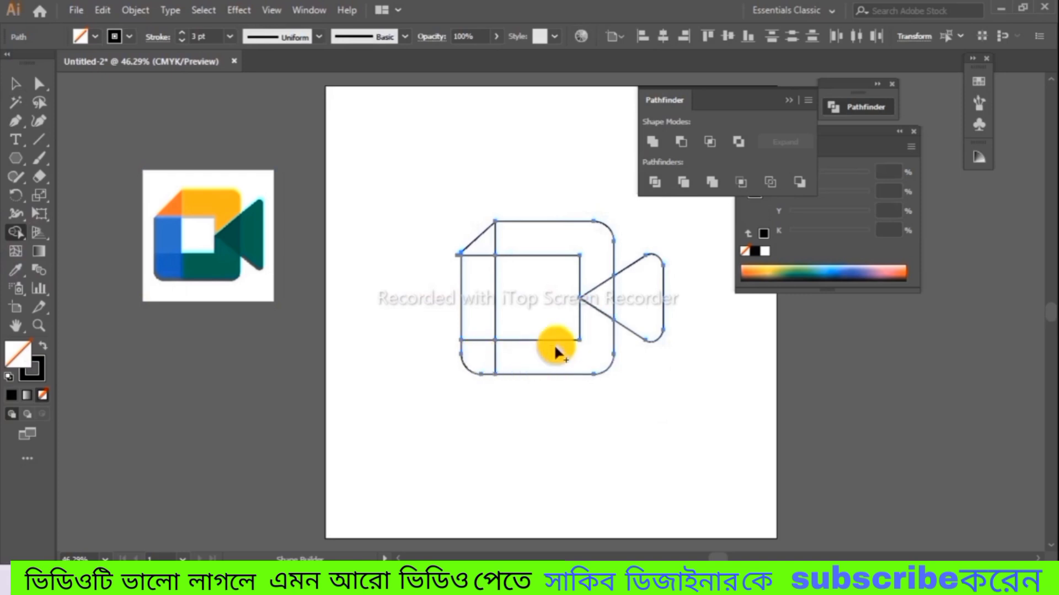
{"action": "left_click", "coordinate": [637, 306]}
{"action": "left_click", "coordinate": [604, 295]}
{"action": "left_click", "coordinate": [578, 229]}
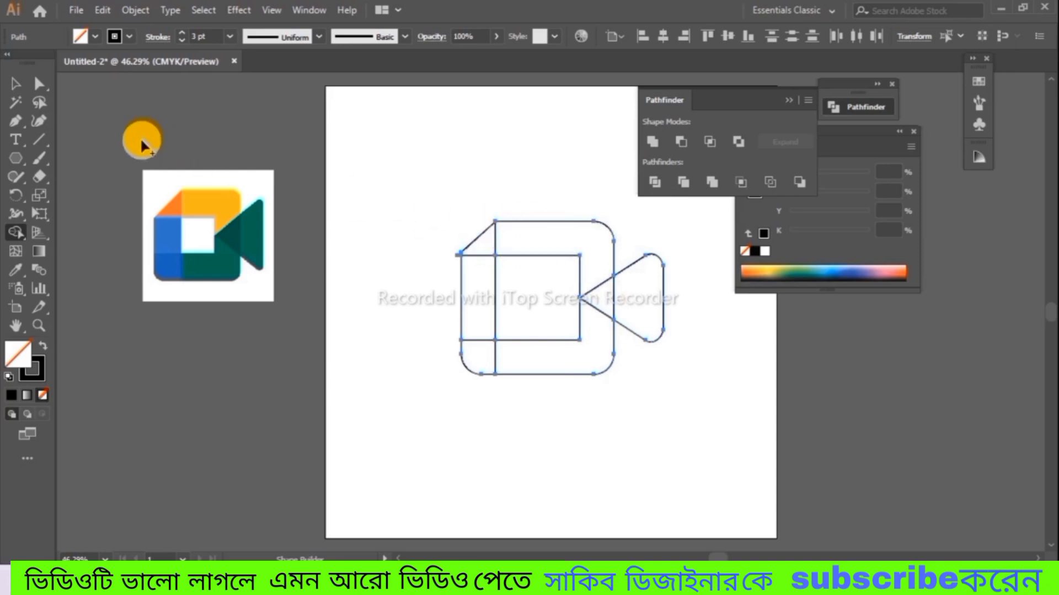
Fill the upper-left folded corner triangle with the orange sampled from the reference logo.
{"action": "left_click", "coordinate": [16, 84]}
{"action": "left_click", "coordinate": [489, 261]}
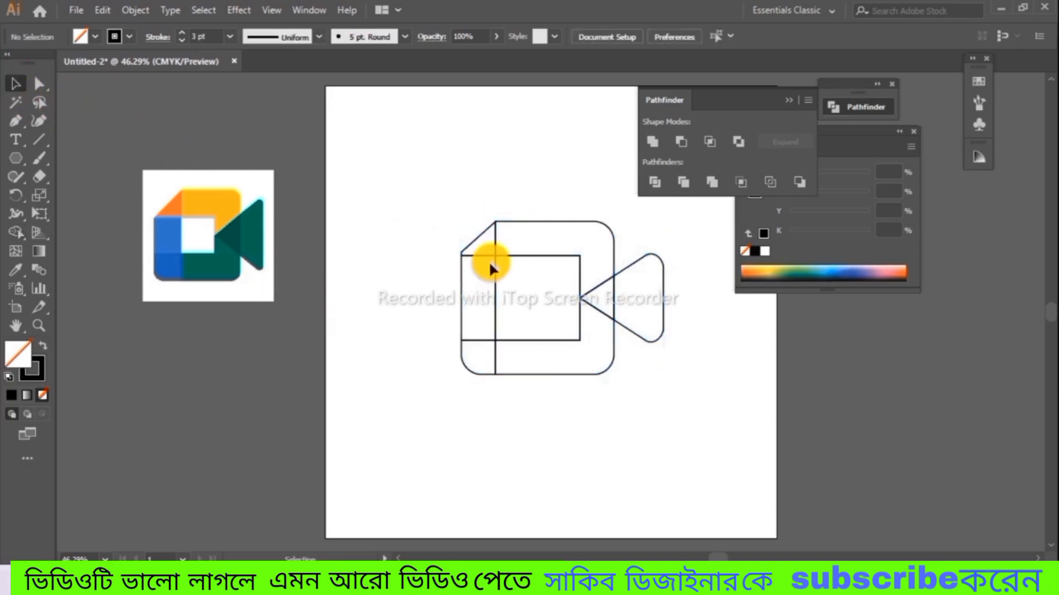
{"action": "left_click", "coordinate": [470, 240]}
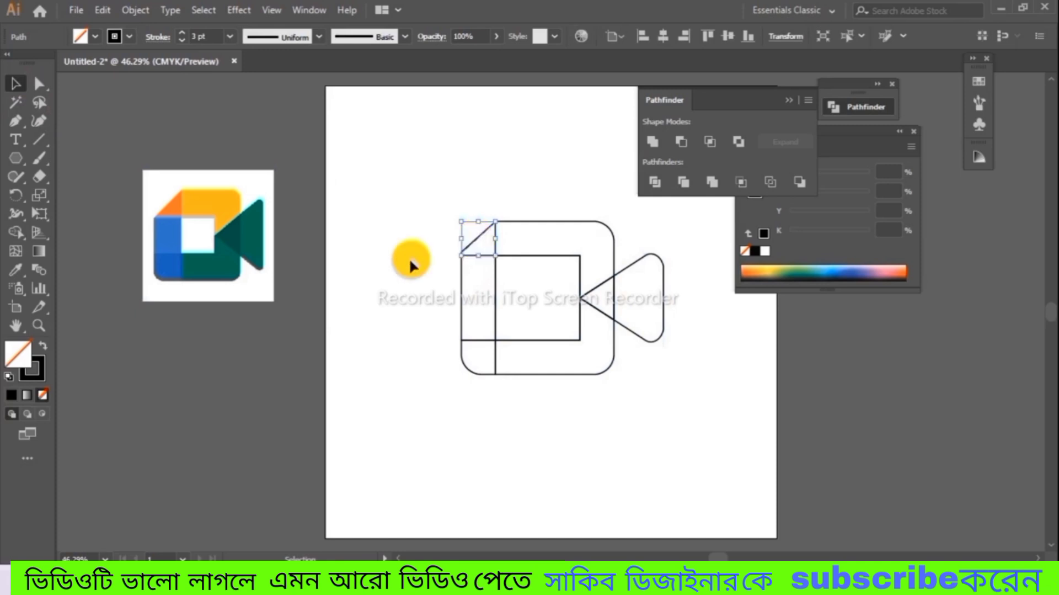
{"action": "left_click", "coordinate": [15, 269]}
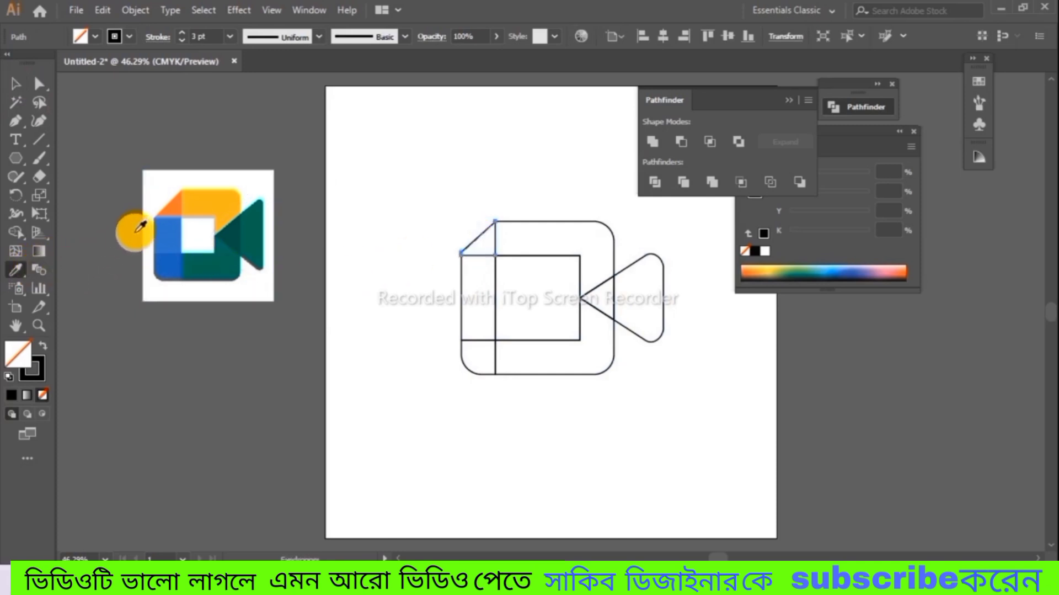
{"action": "left_click", "coordinate": [173, 207]}
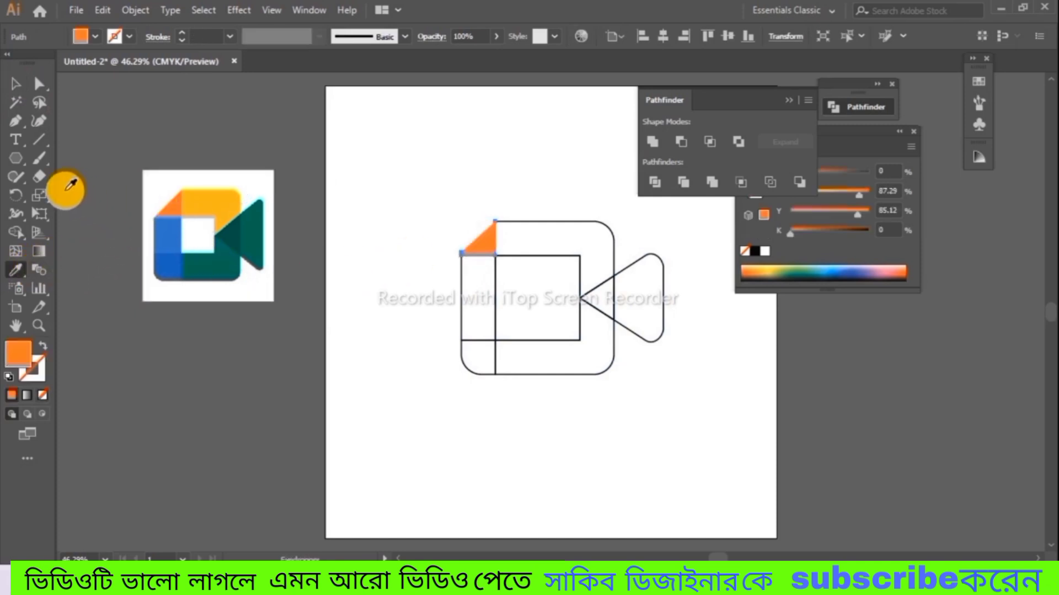
Fill the frame's left strip and its rounded lower-left corner with the matching blues sampled from the reference logo.
{"action": "left_click", "coordinate": [15, 84]}
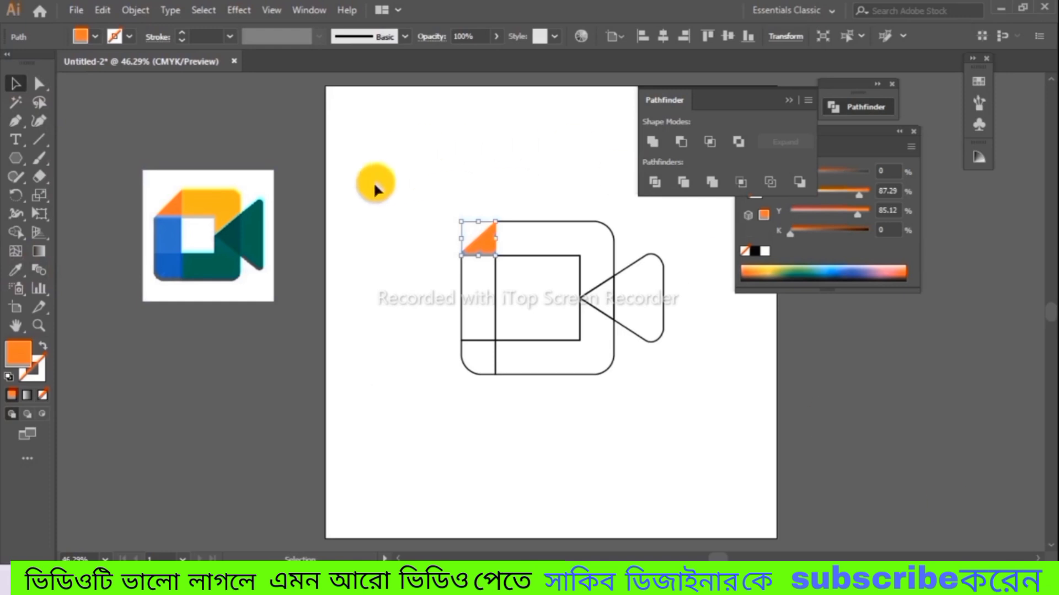
{"action": "left_click", "coordinate": [472, 296]}
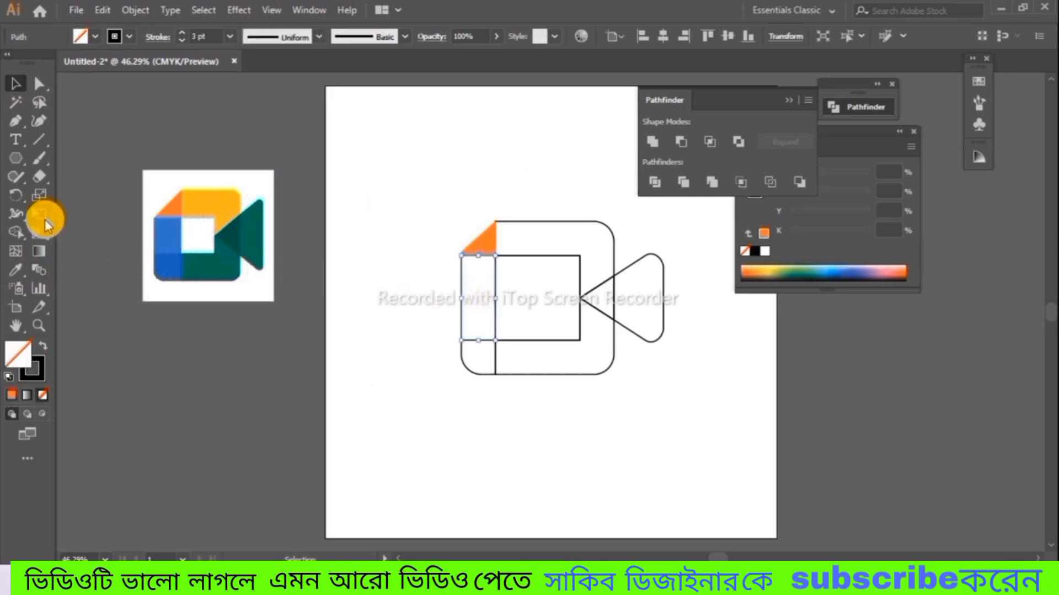
{"action": "left_click", "coordinate": [15, 269]}
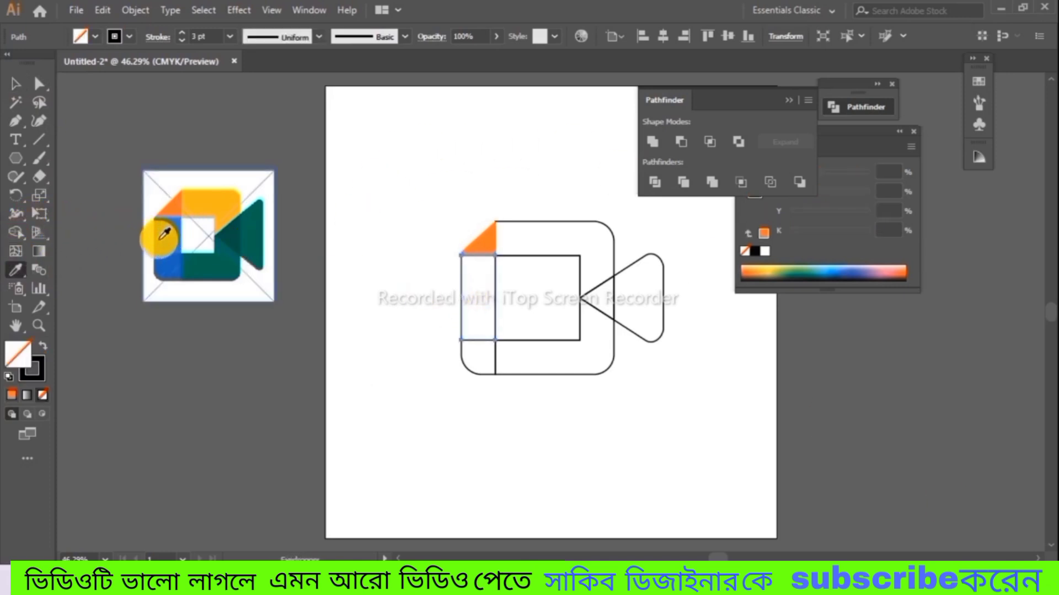
{"action": "left_click", "coordinate": [164, 234]}
{"action": "left_click", "coordinate": [15, 84]}
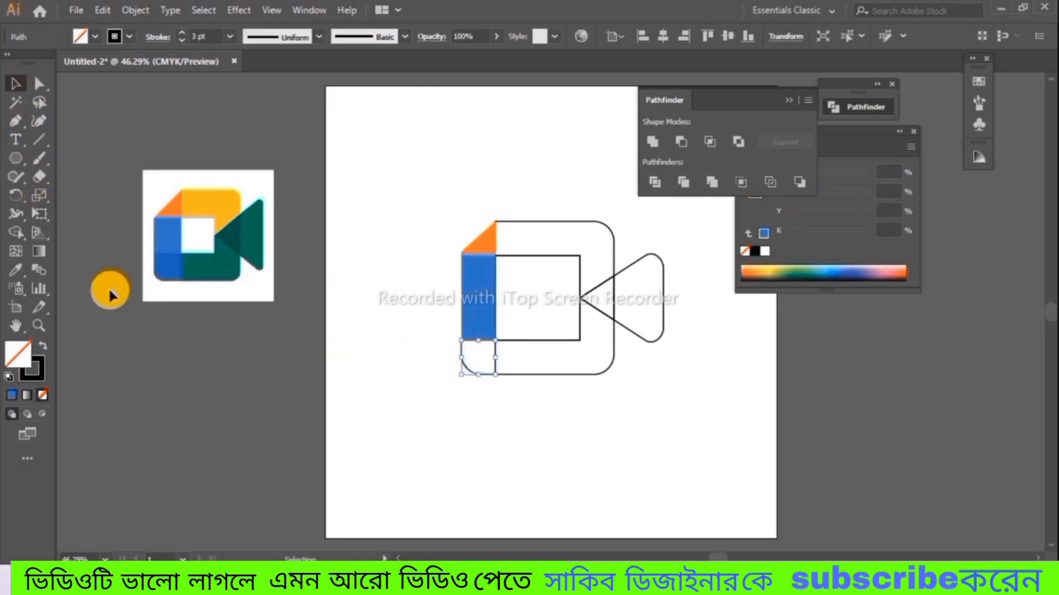
{"action": "left_click", "coordinate": [15, 269]}
{"action": "left_click", "coordinate": [181, 268]}
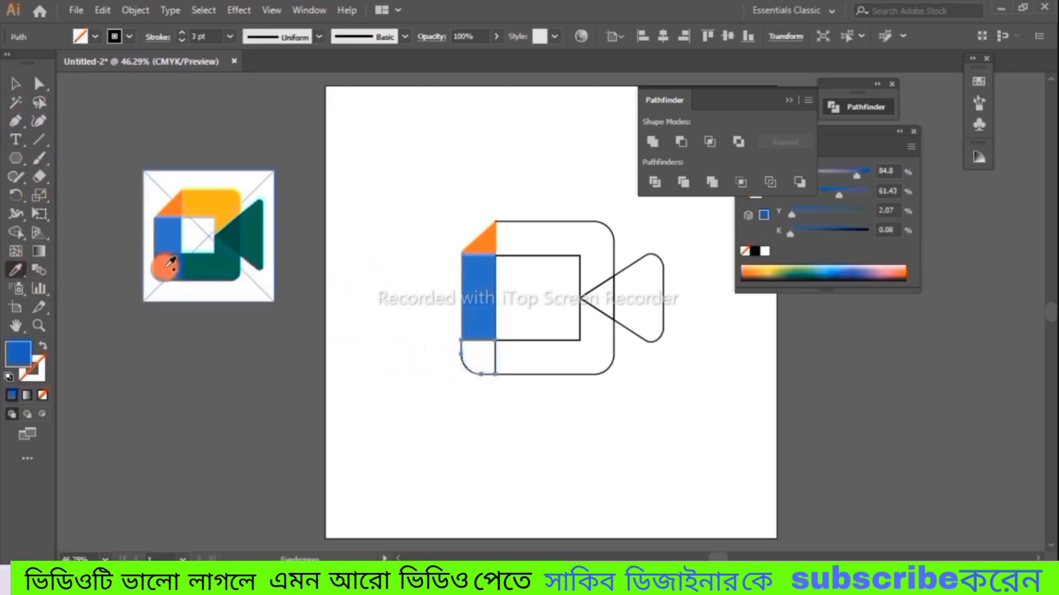
Fill the frame's lower-right L-shaped piece with the dark green sampled from the bottom of the reference logo.
{"action": "left_click", "coordinate": [16, 83]}
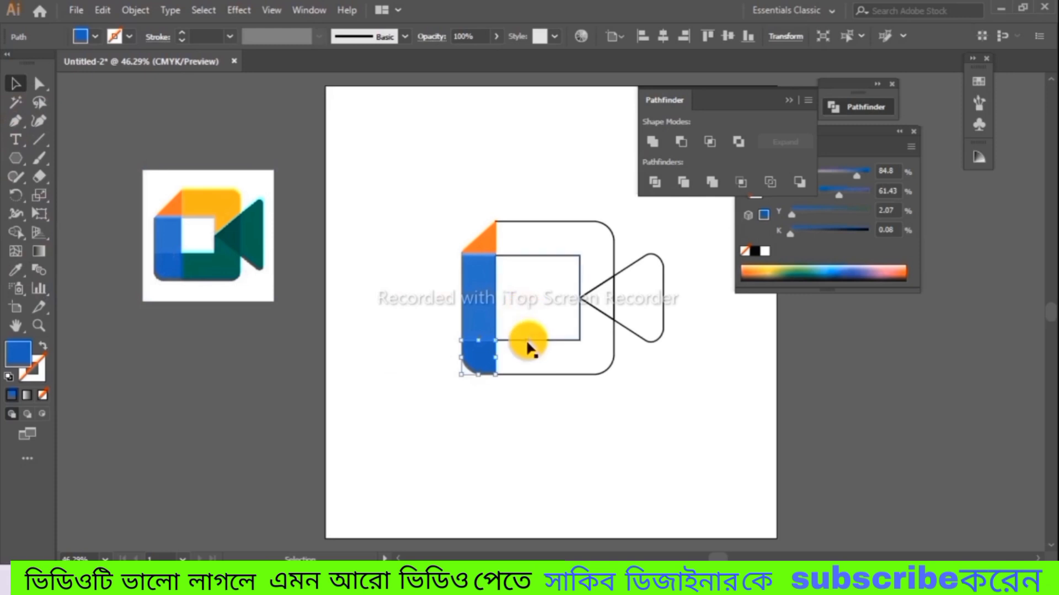
{"action": "left_click", "coordinate": [533, 374]}
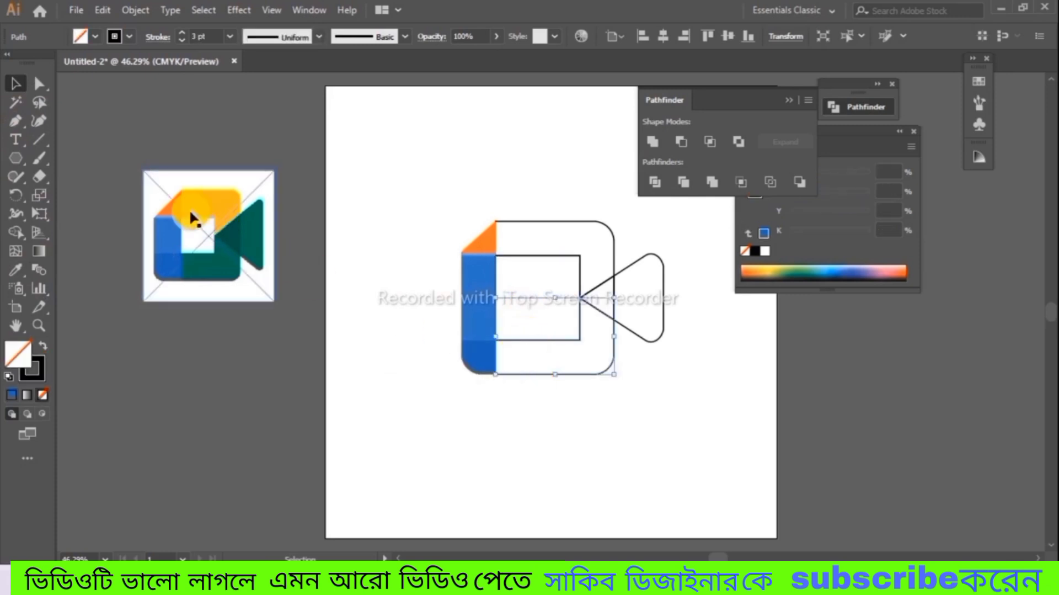
{"action": "left_click", "coordinate": [17, 264]}
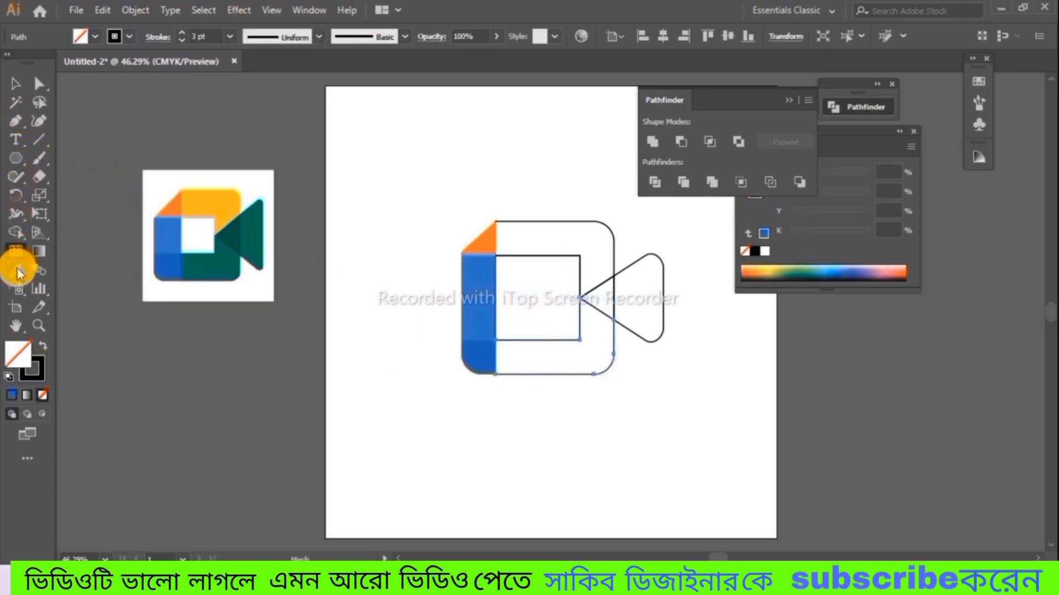
{"action": "left_click", "coordinate": [205, 275]}
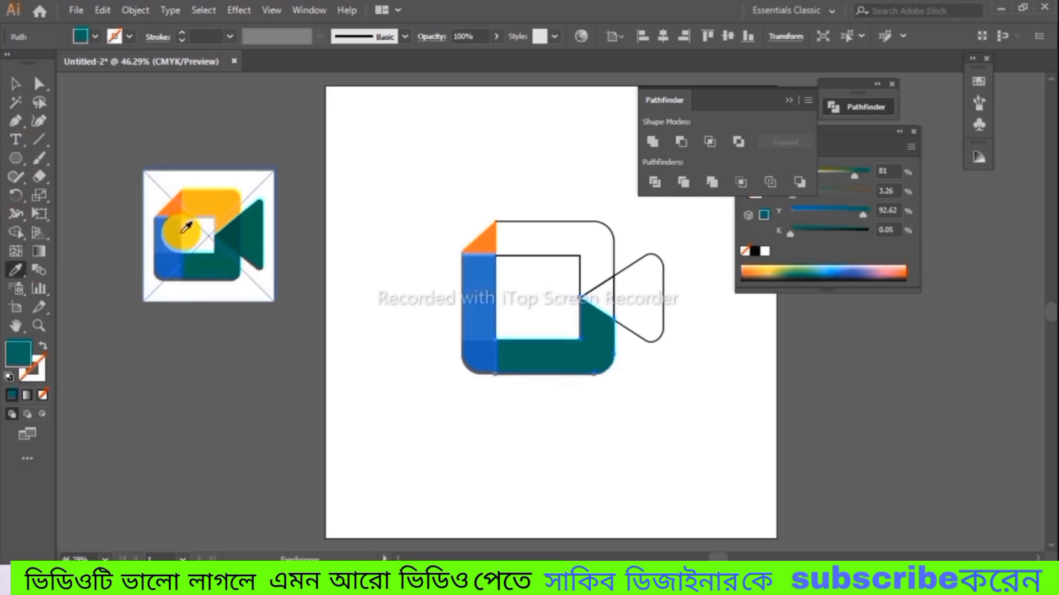
Fill the frame's upper-right L-shaped piece with the yellow sampled from the top of the reference logo.
{"action": "left_click", "coordinate": [15, 84]}
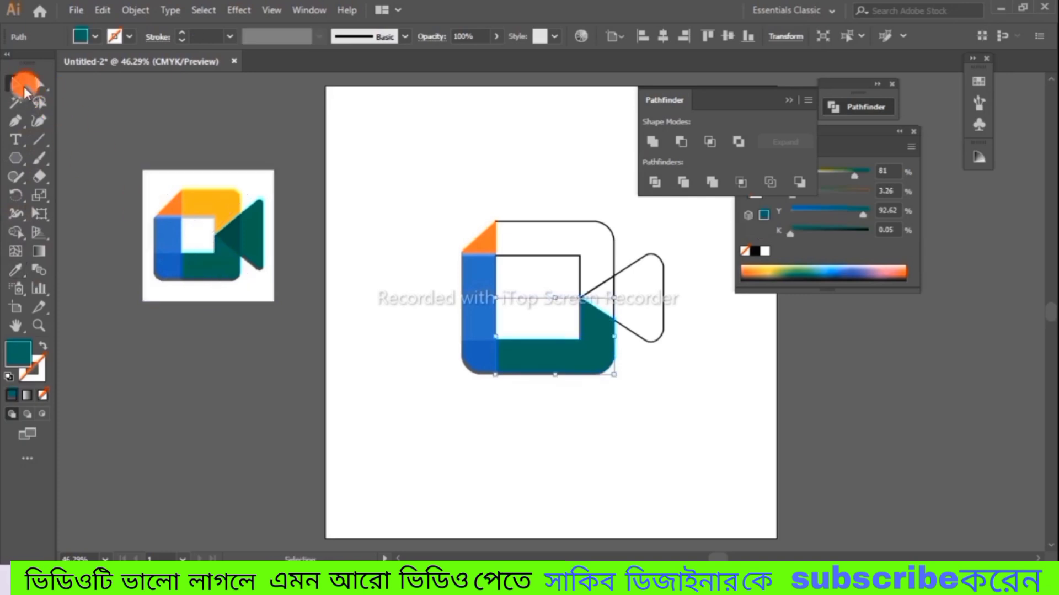
{"action": "left_click", "coordinate": [573, 222]}
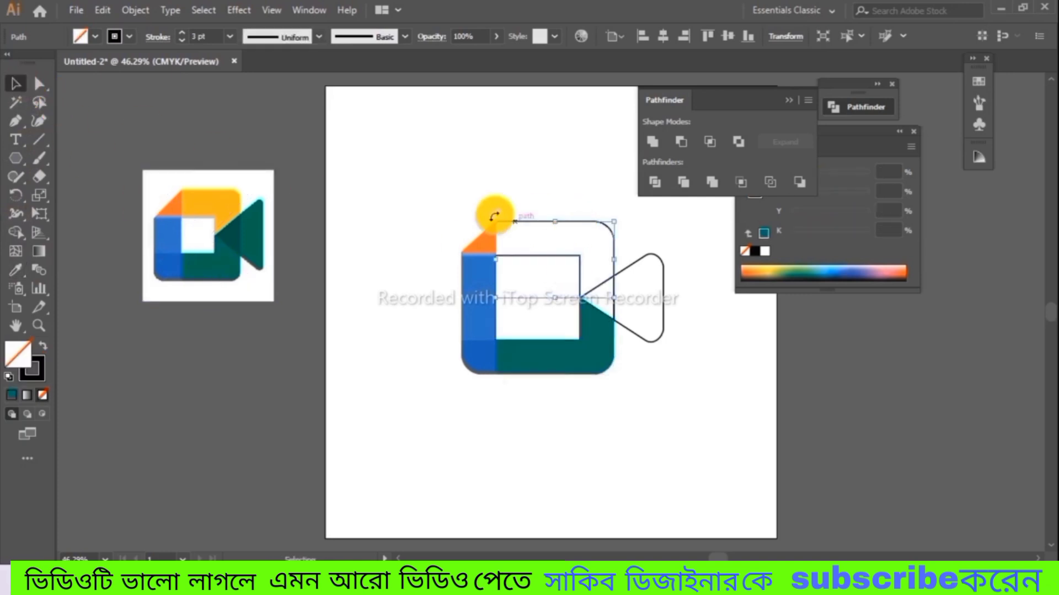
{"action": "left_click", "coordinate": [15, 269]}
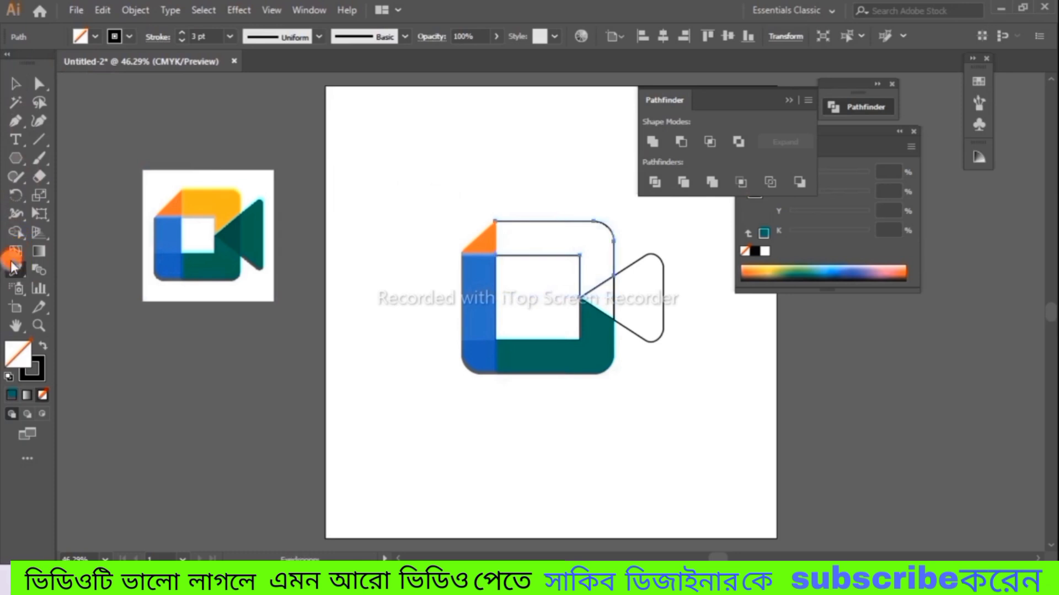
{"action": "left_click", "coordinate": [232, 200]}
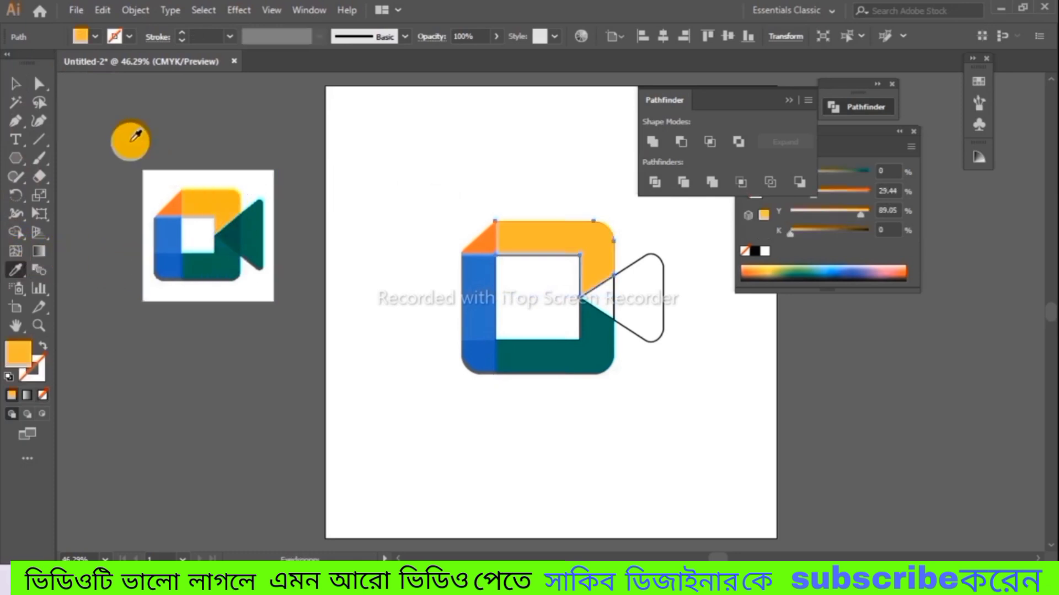
Fill the rounded lens piece outside the frame with the green sampled from the reference logo's lens.
{"action": "left_click", "coordinate": [14, 84]}
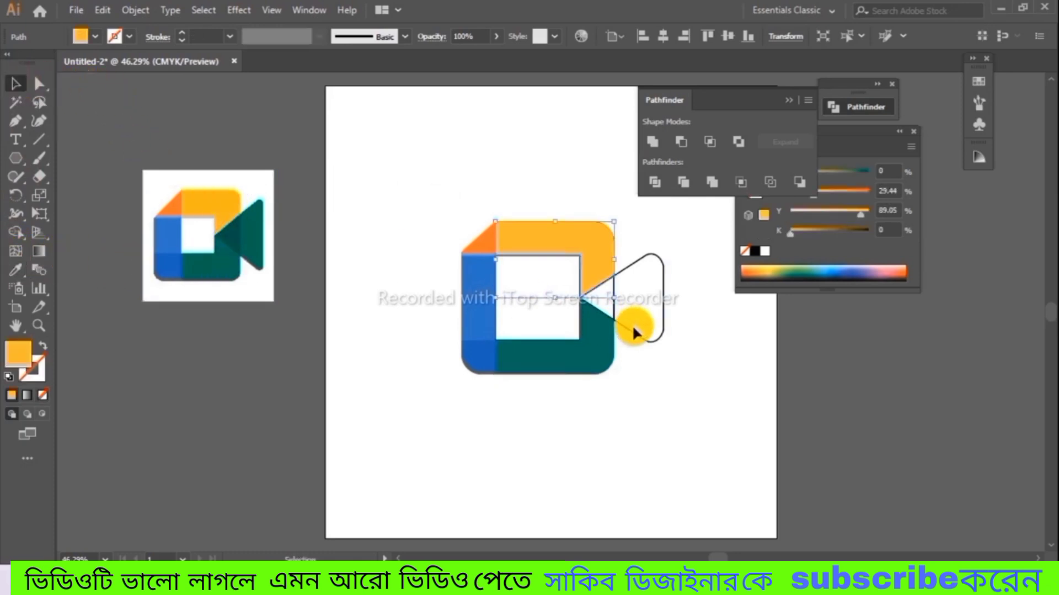
{"action": "left_click", "coordinate": [635, 338]}
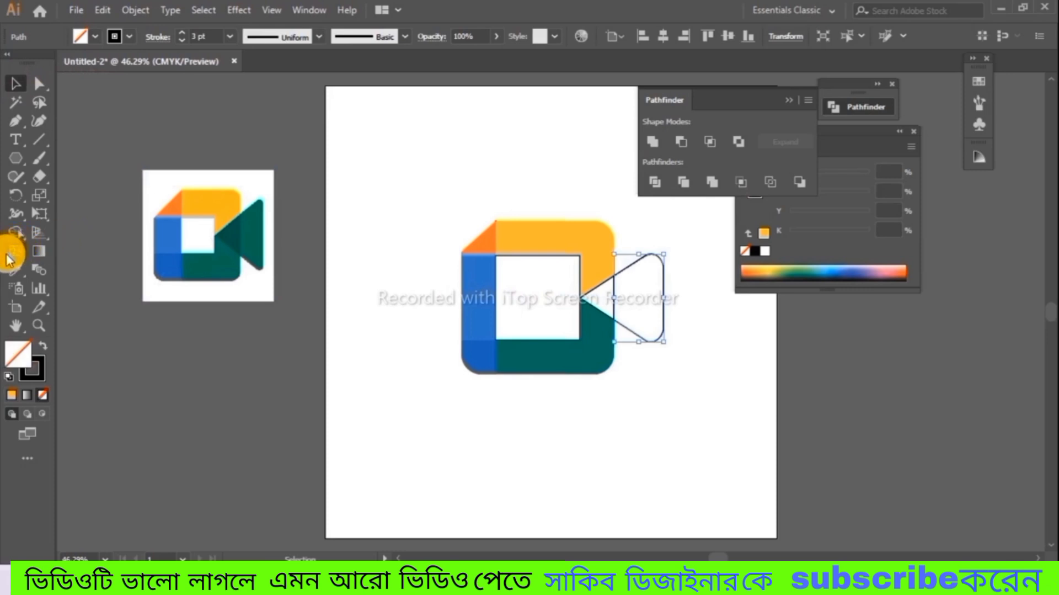
{"action": "left_click", "coordinate": [17, 271]}
{"action": "left_click", "coordinate": [232, 238]}
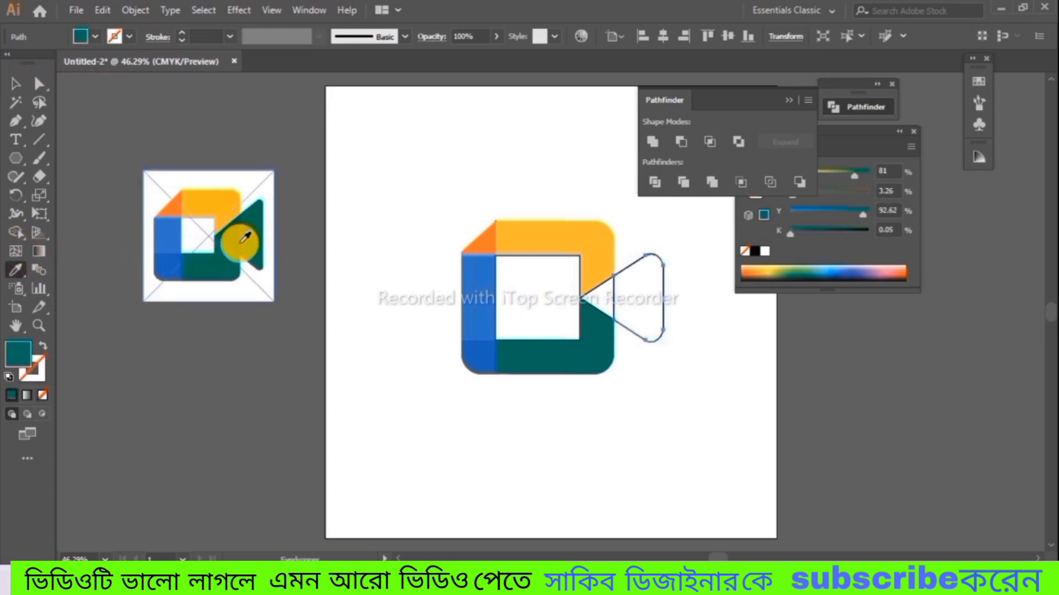
Fill the small lens triangle inside the frame with the darkest green sampled from the same overlap area of the reference logo.
{"action": "left_click", "coordinate": [18, 87]}
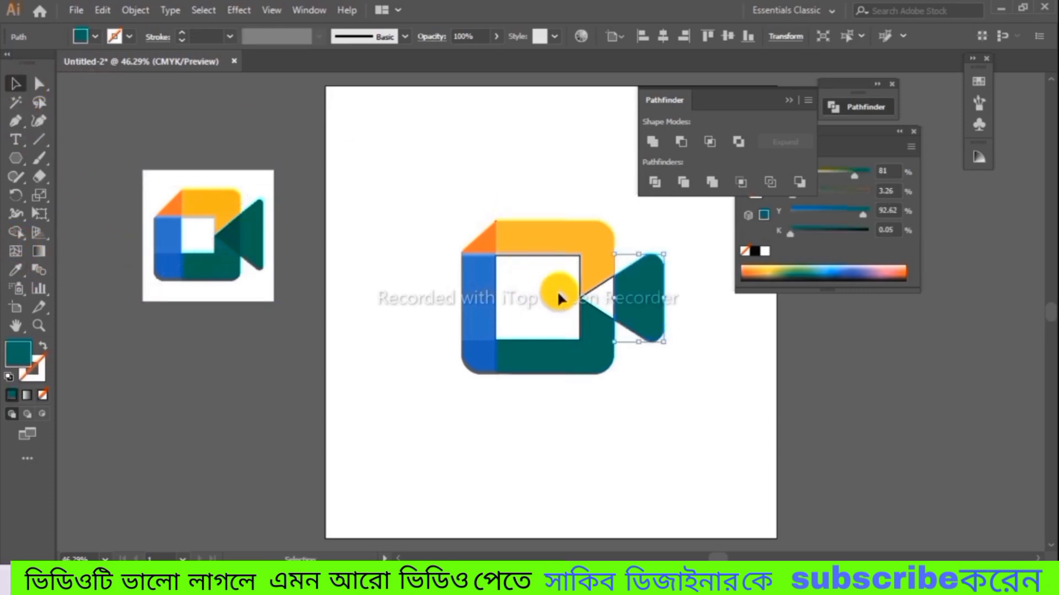
{"action": "left_click", "coordinate": [597, 313]}
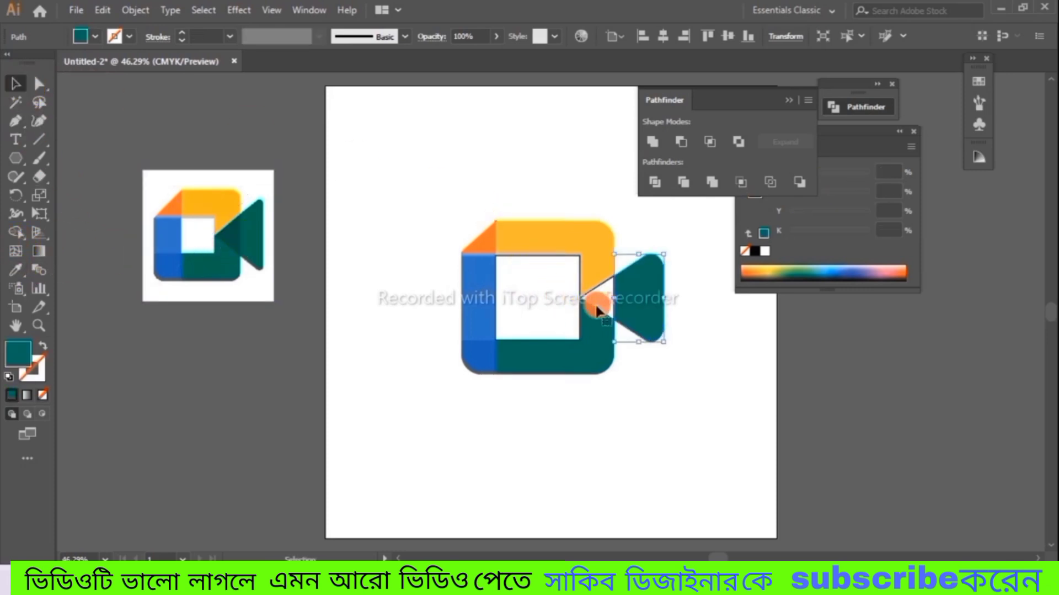
{"action": "left_click", "coordinate": [20, 274]}
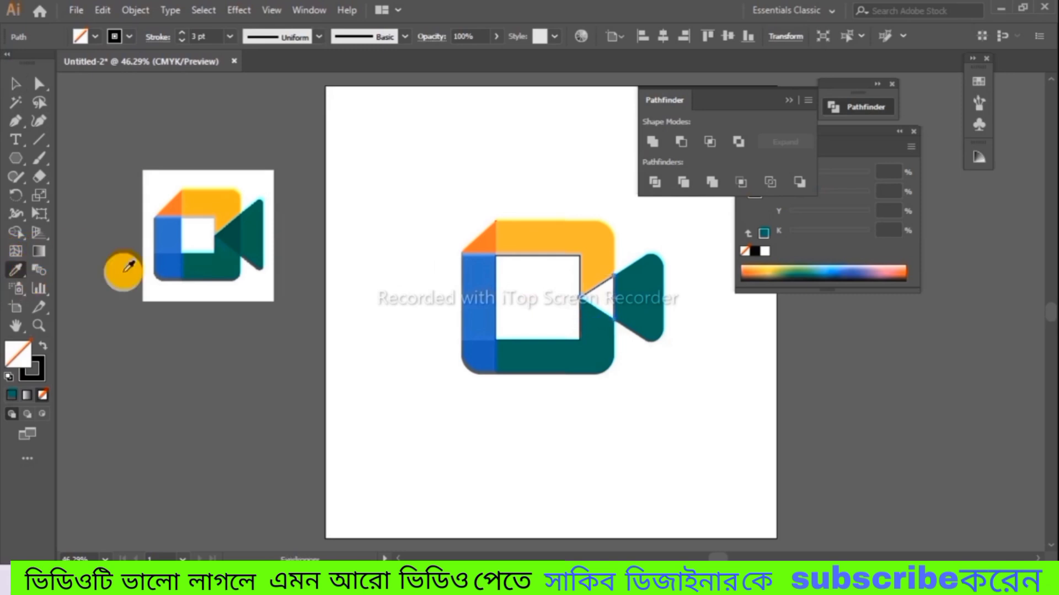
{"action": "left_click", "coordinate": [232, 236]}
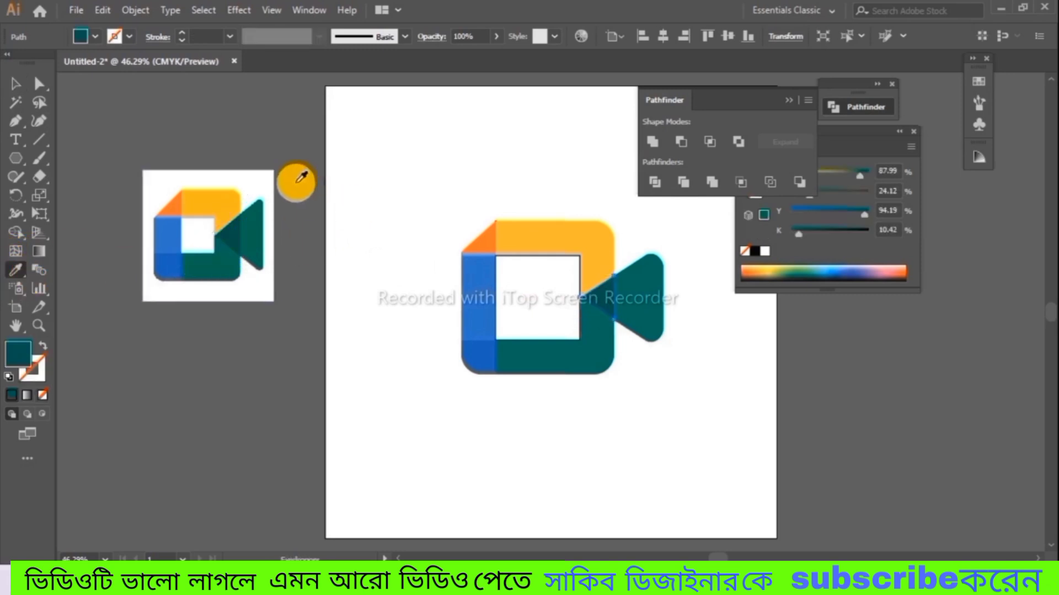
Remove the stroke from all pieces of the redrawn camera logo and deselect the artwork.
{"action": "left_click", "coordinate": [15, 83]}
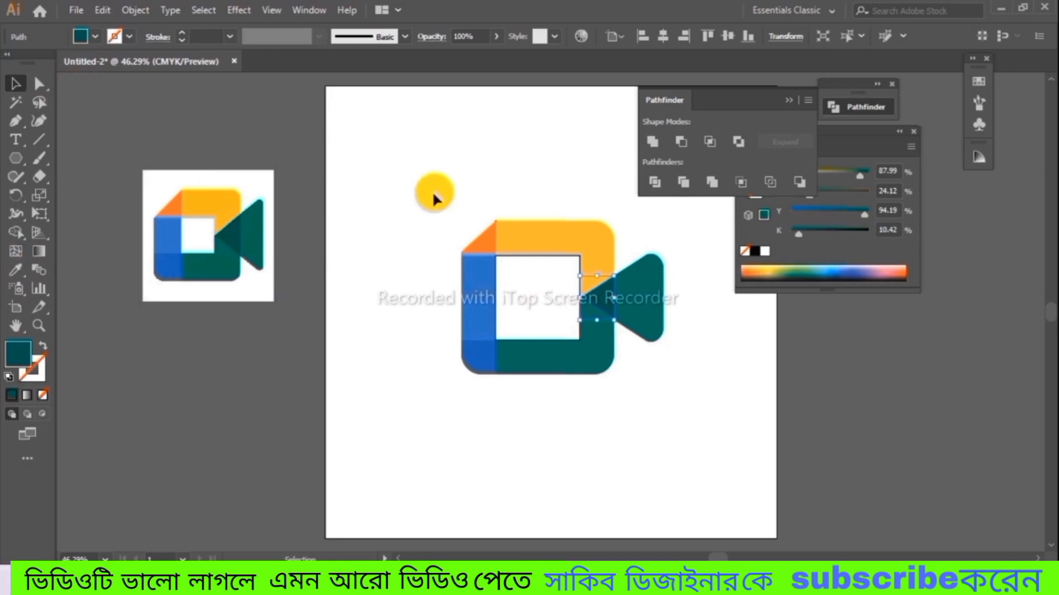
{"action": "left_click_drag", "start_coordinate": [653, 411], "coordinate": [664, 421]}
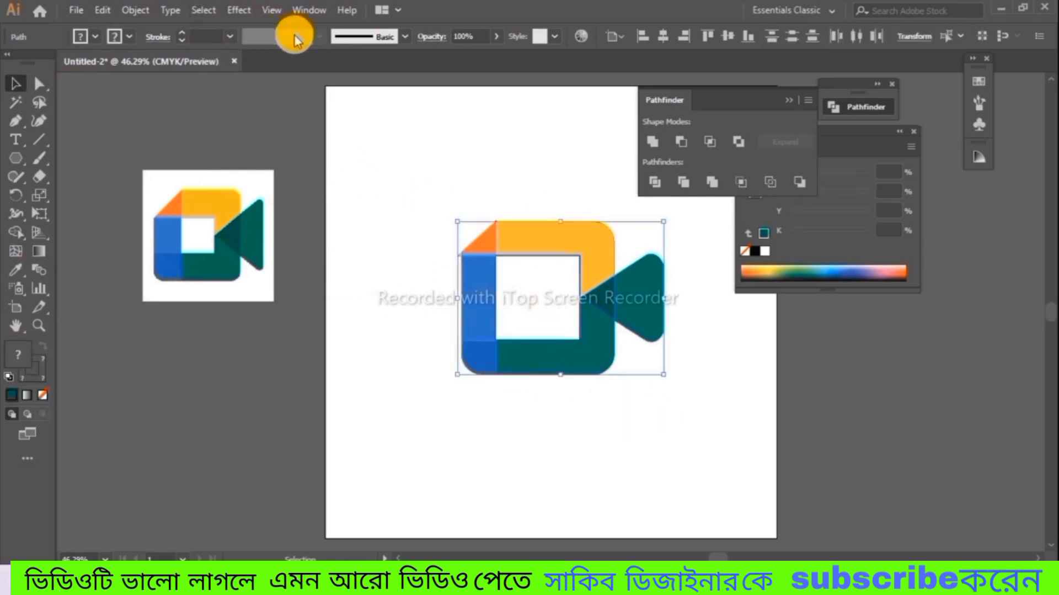
{"action": "left_click", "coordinate": [128, 37]}
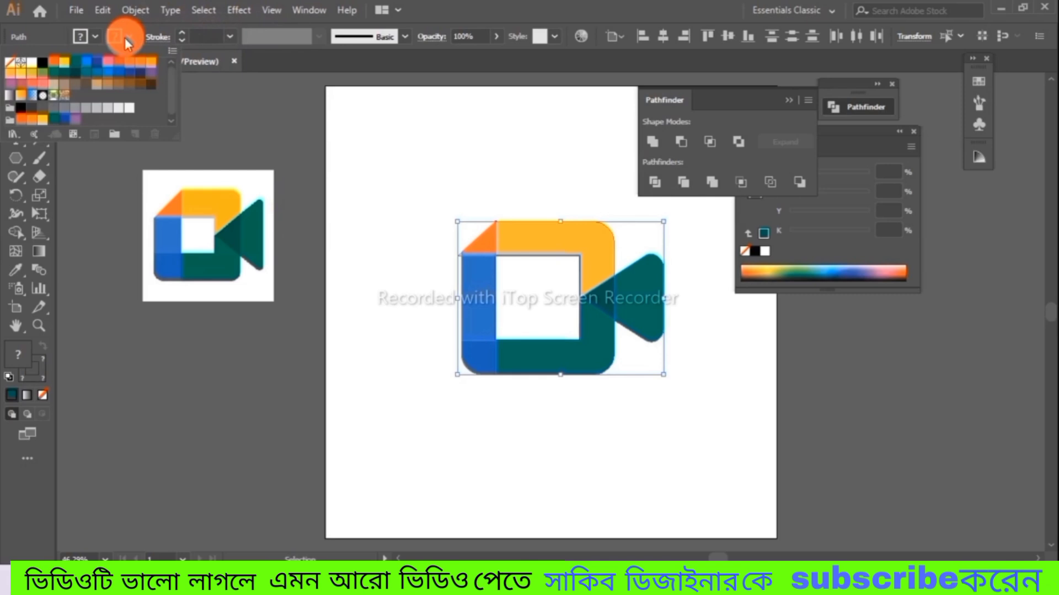
{"action": "left_click", "coordinate": [12, 63]}
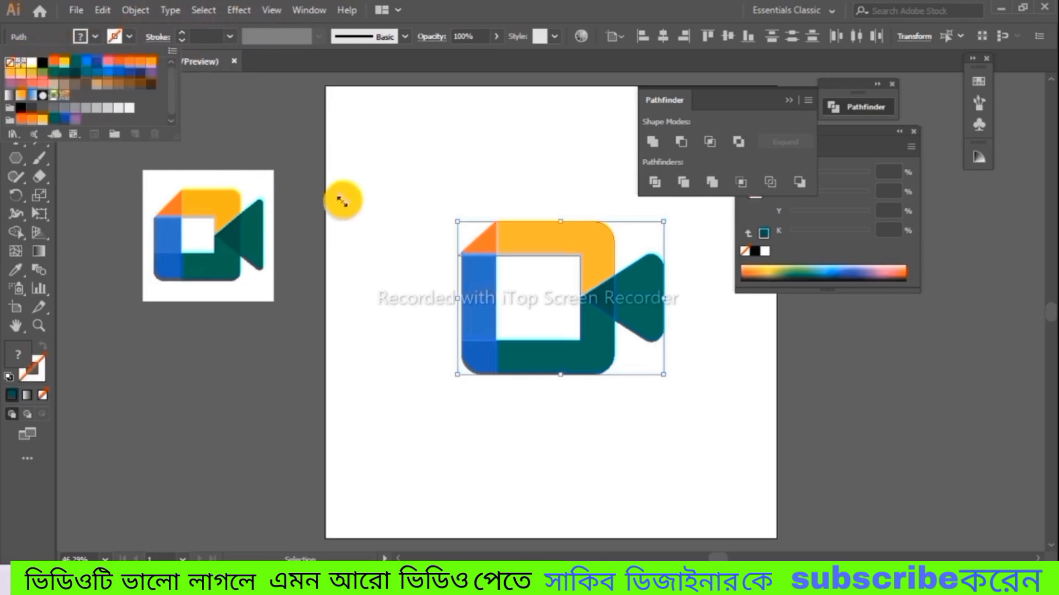
{"action": "left_click", "coordinate": [377, 196]}
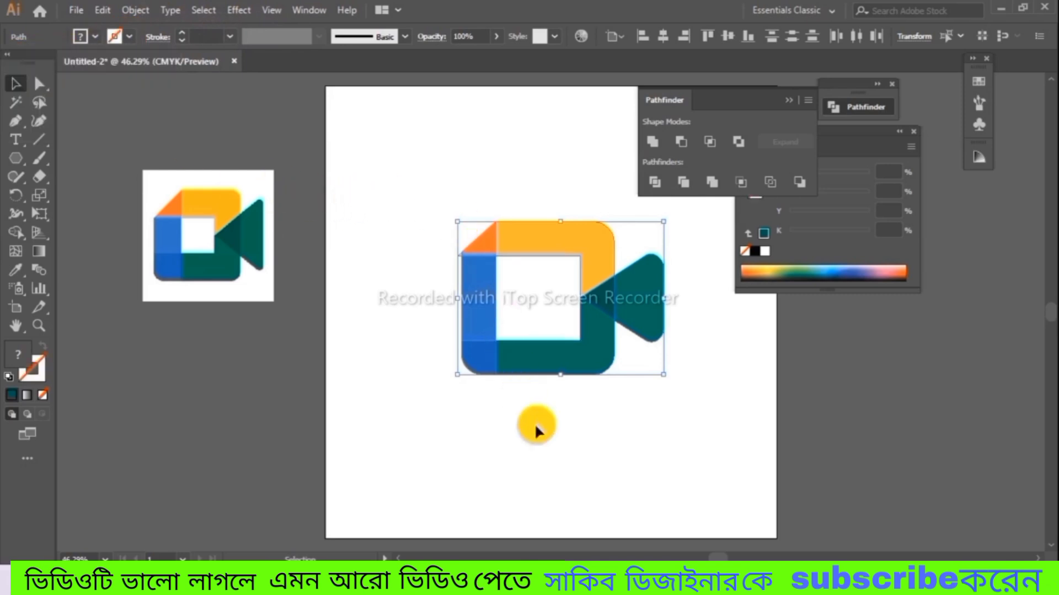
{"action": "left_click", "coordinate": [565, 480]}
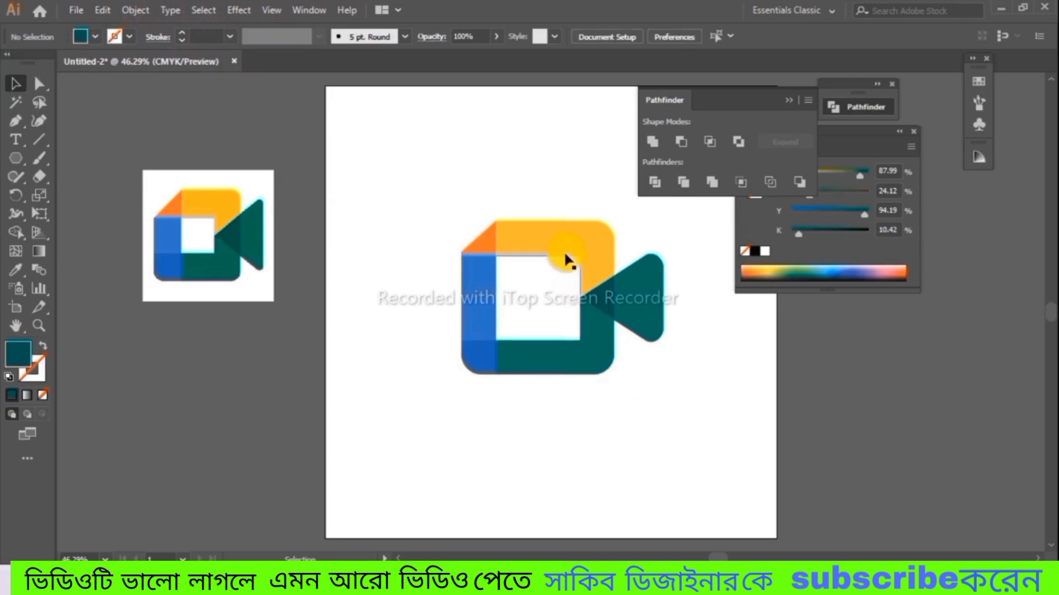
{"action": "left_click", "coordinate": [588, 260]}
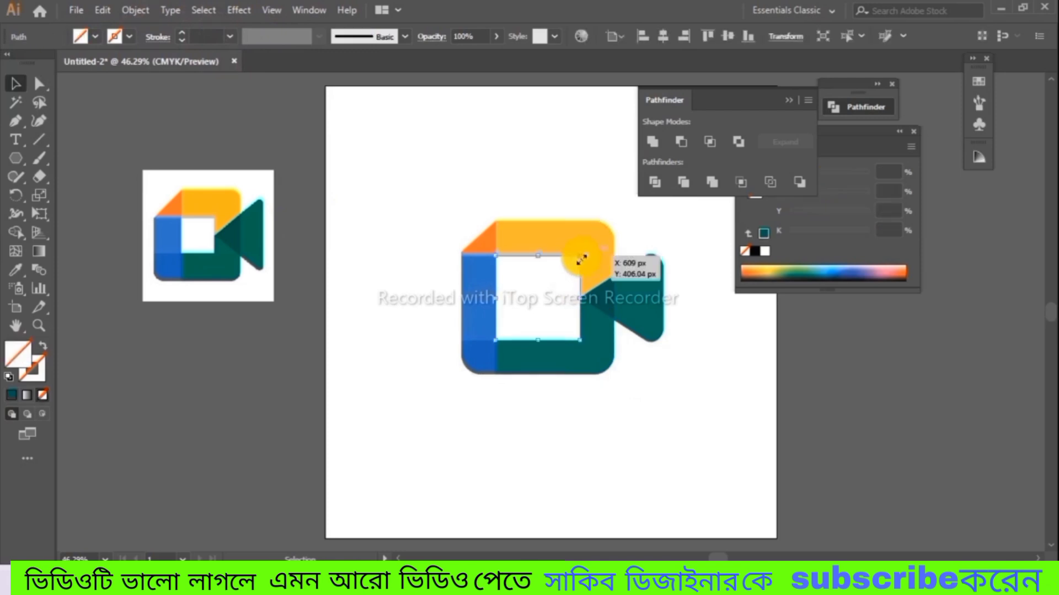
{"action": "left_click", "coordinate": [649, 374]}
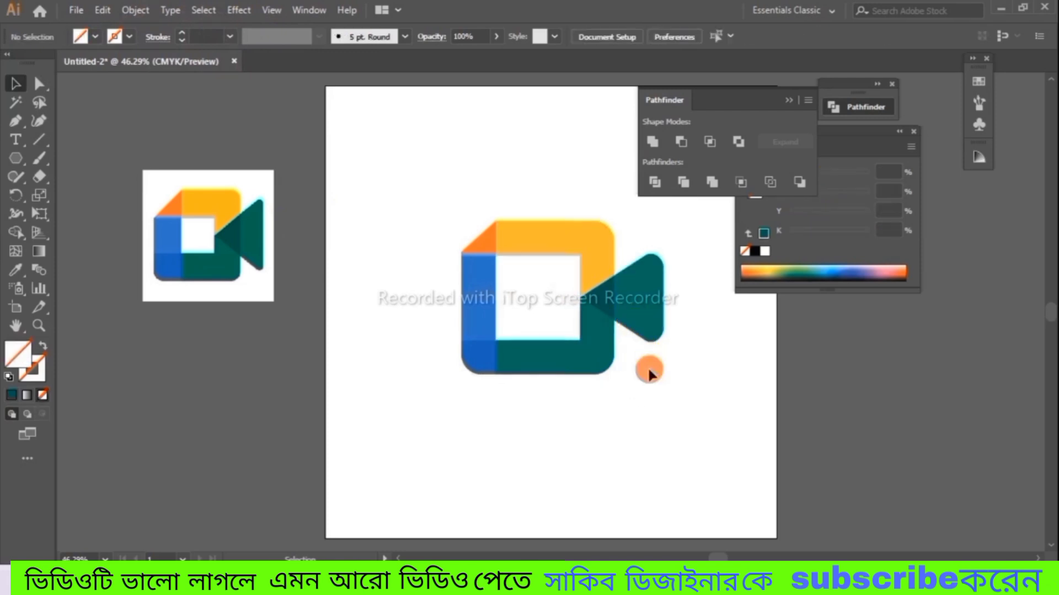